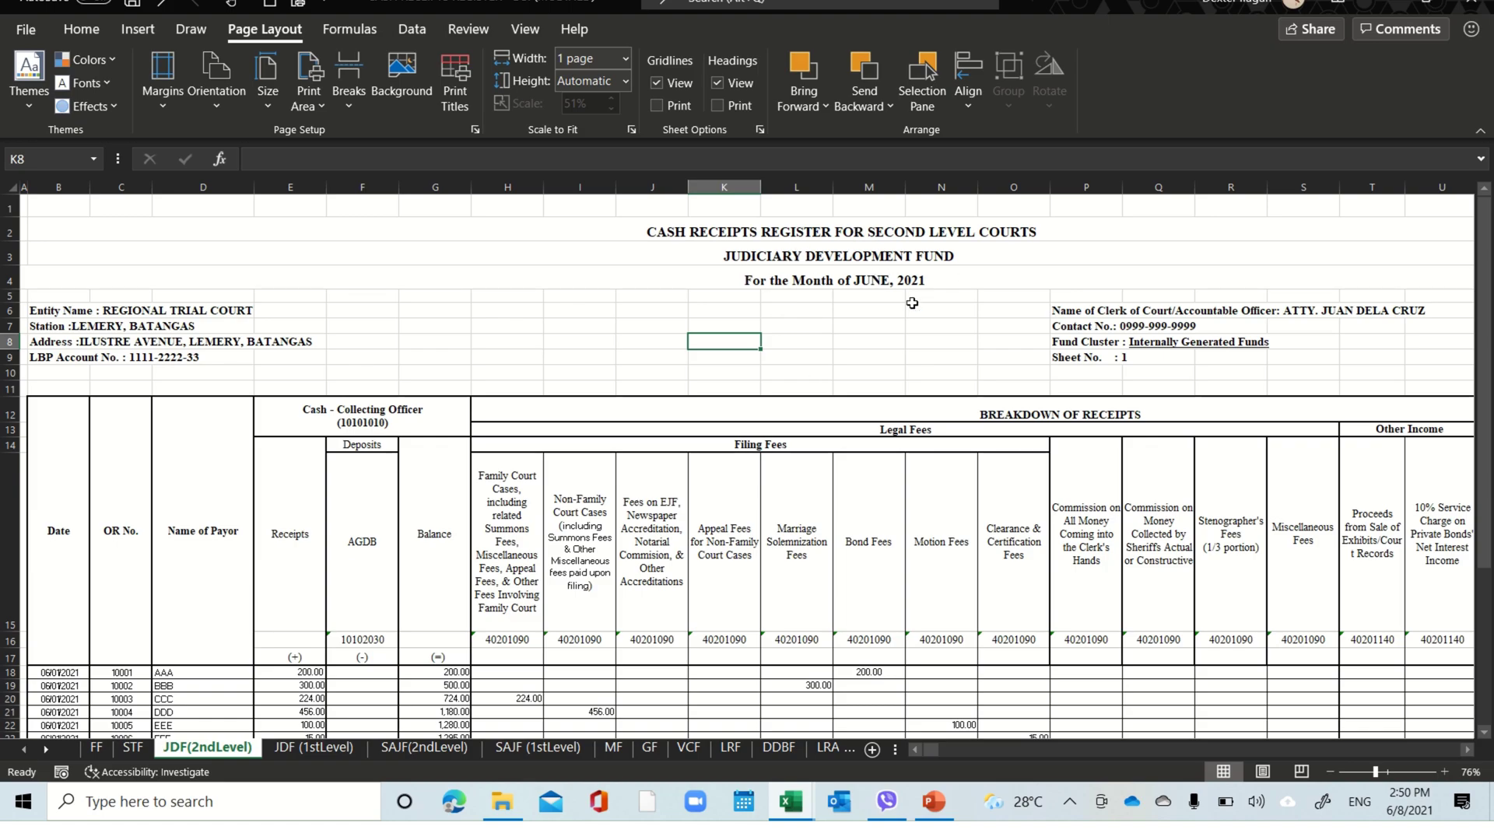
# - Select cell P9 and open the Sheet tab of Page Setup via Print Titles
pyautogui.click(1108, 364)
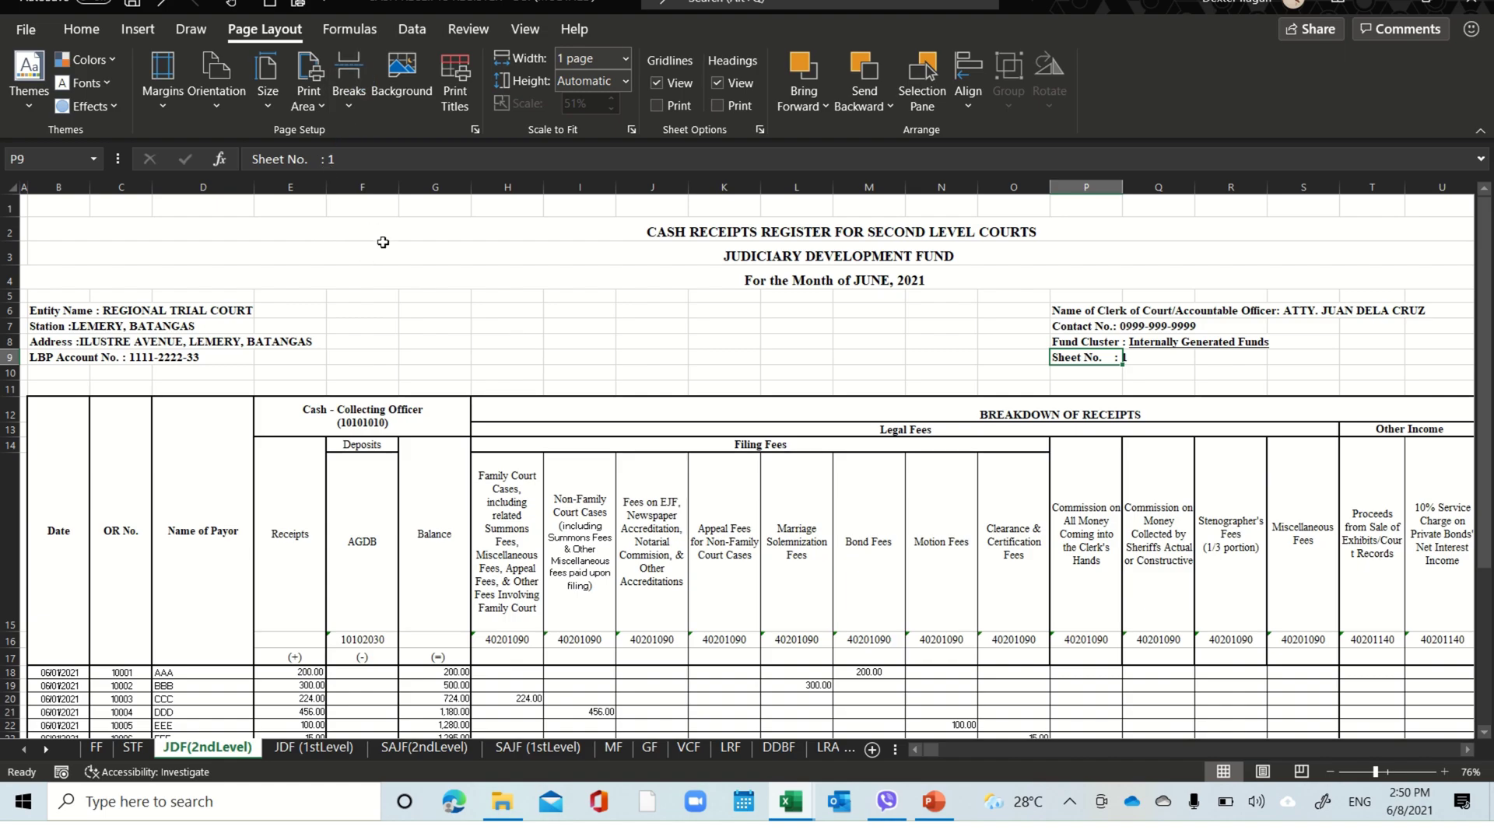
pyautogui.click(289, 99)
pyautogui.click(271, 32)
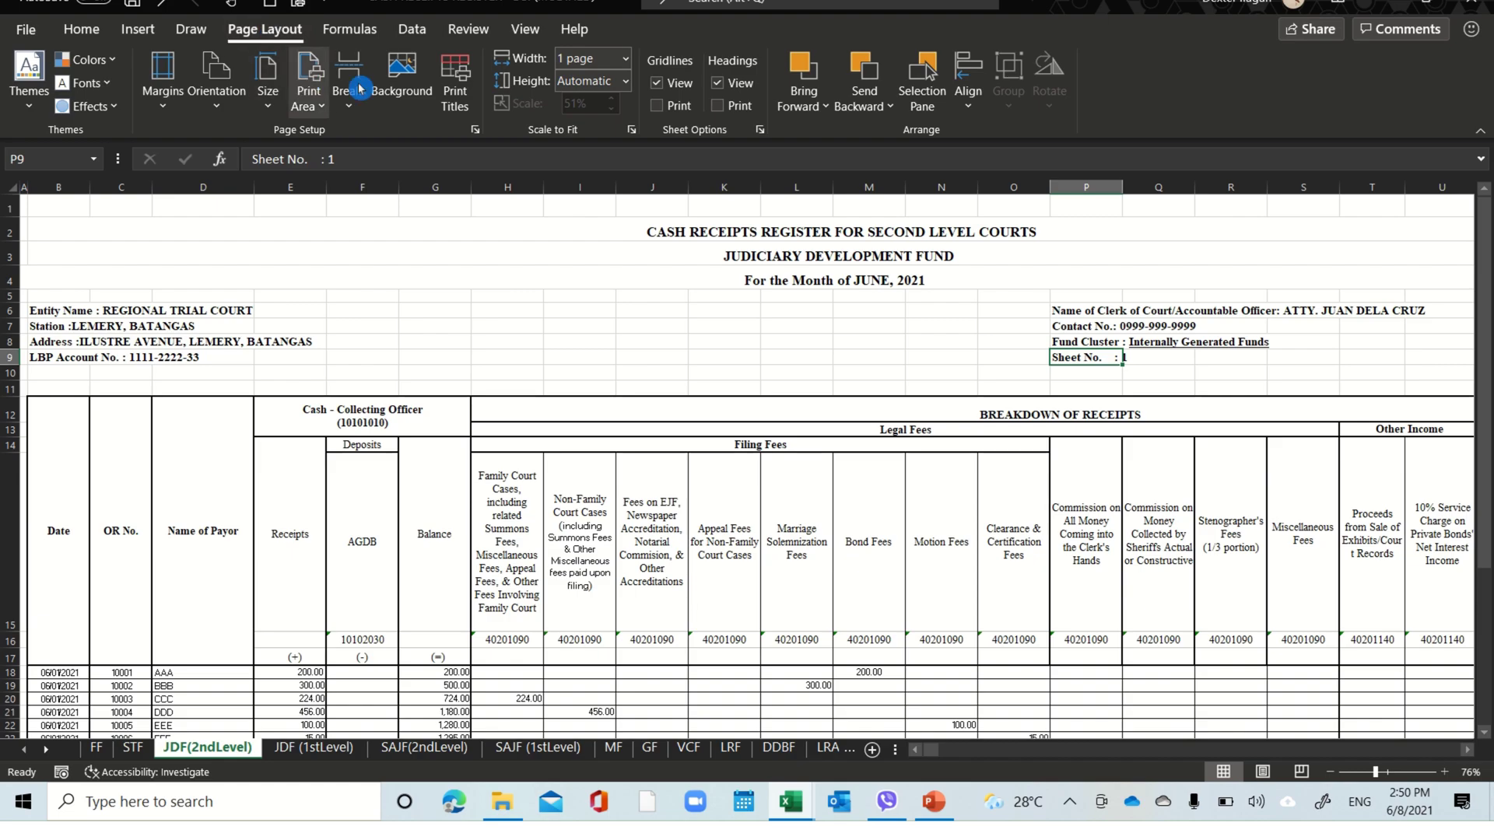
pyautogui.click(459, 104)
pyautogui.click(459, 103)
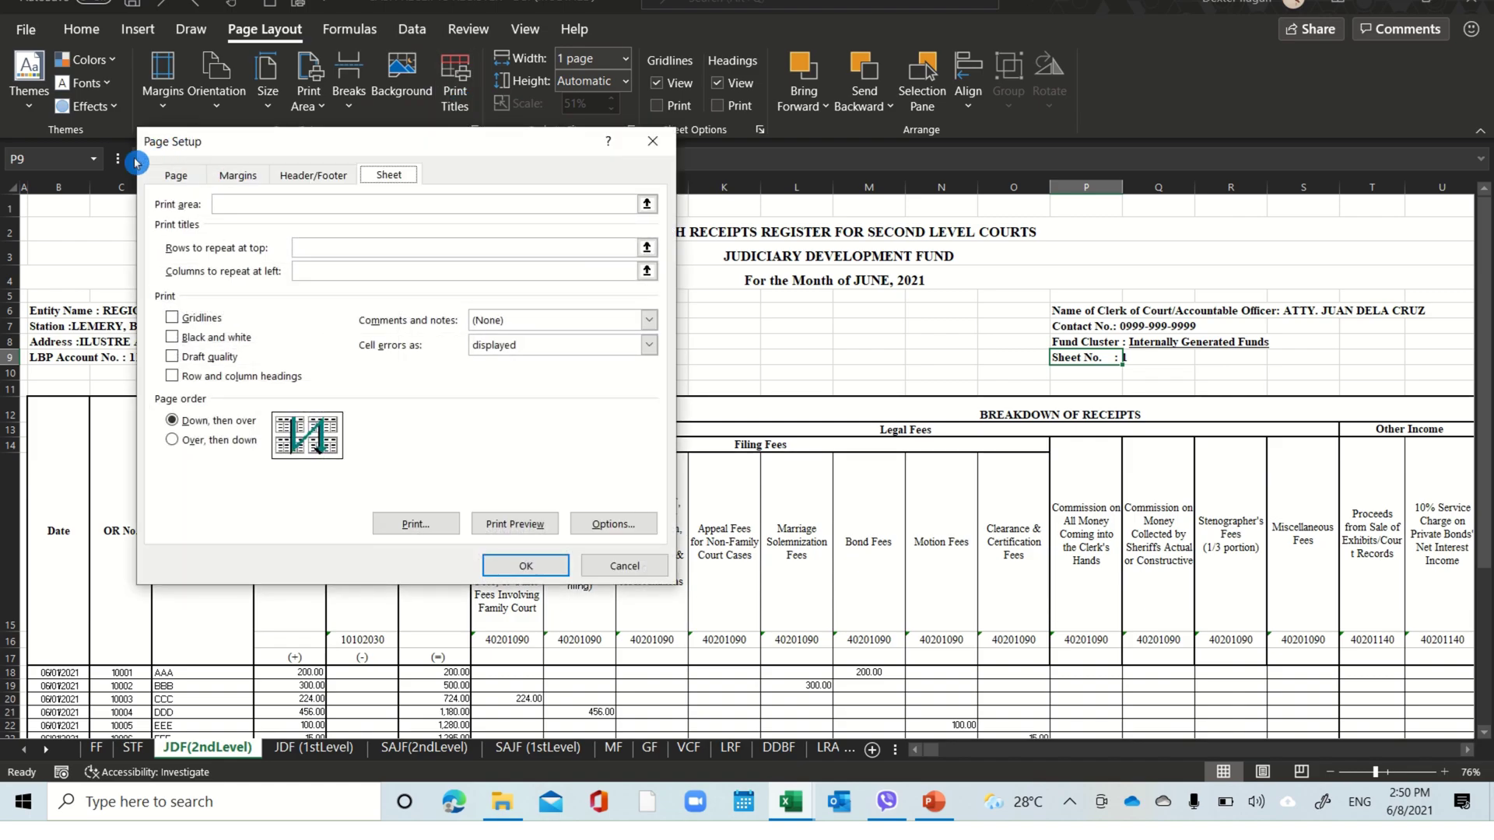
pyautogui.click(393, 179)
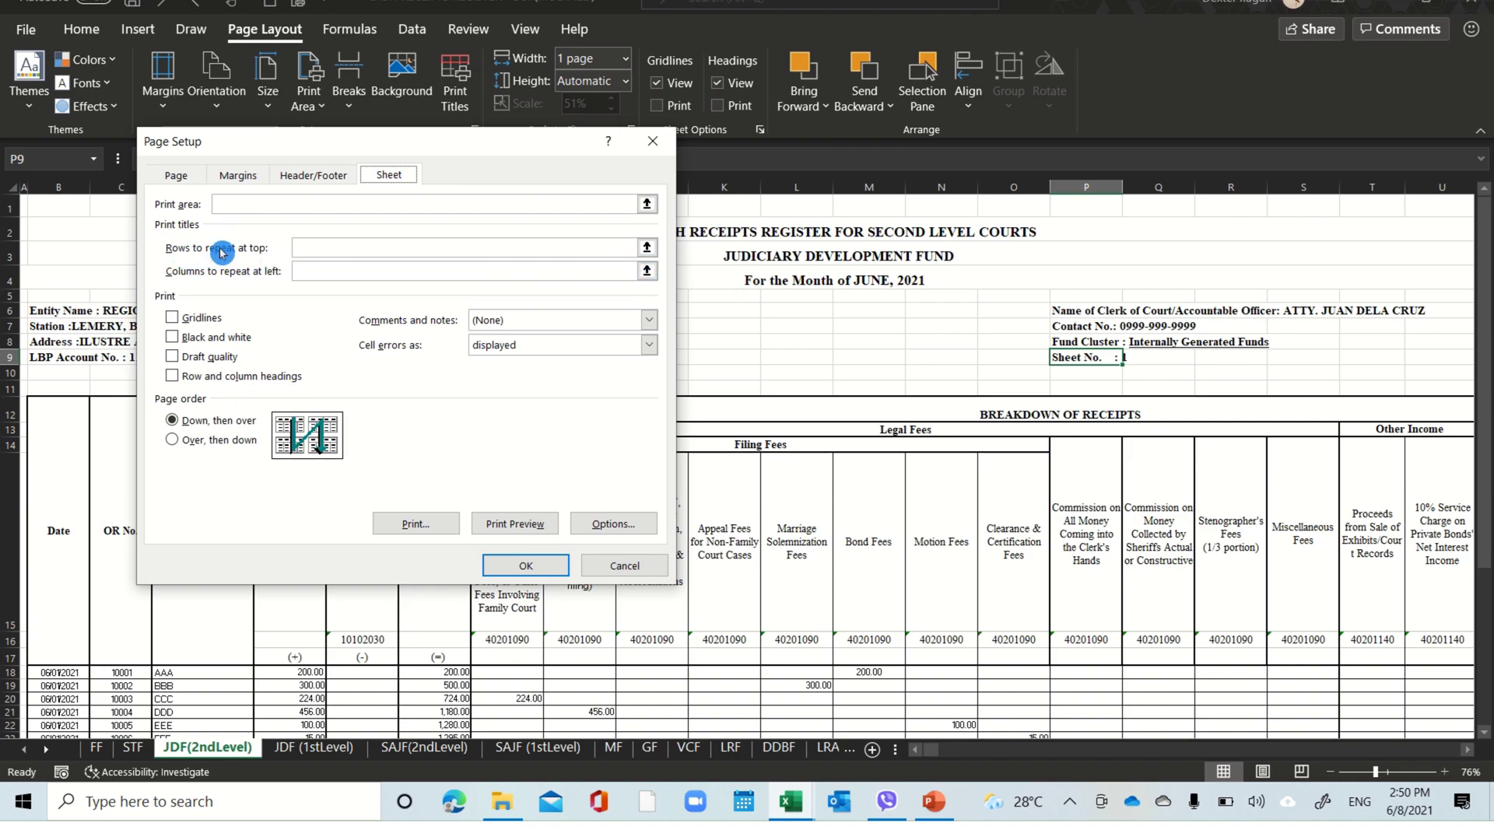
# - Set Rows to repeat at top to $12:$17 and confirm the page setup
pyautogui.click(645, 247)
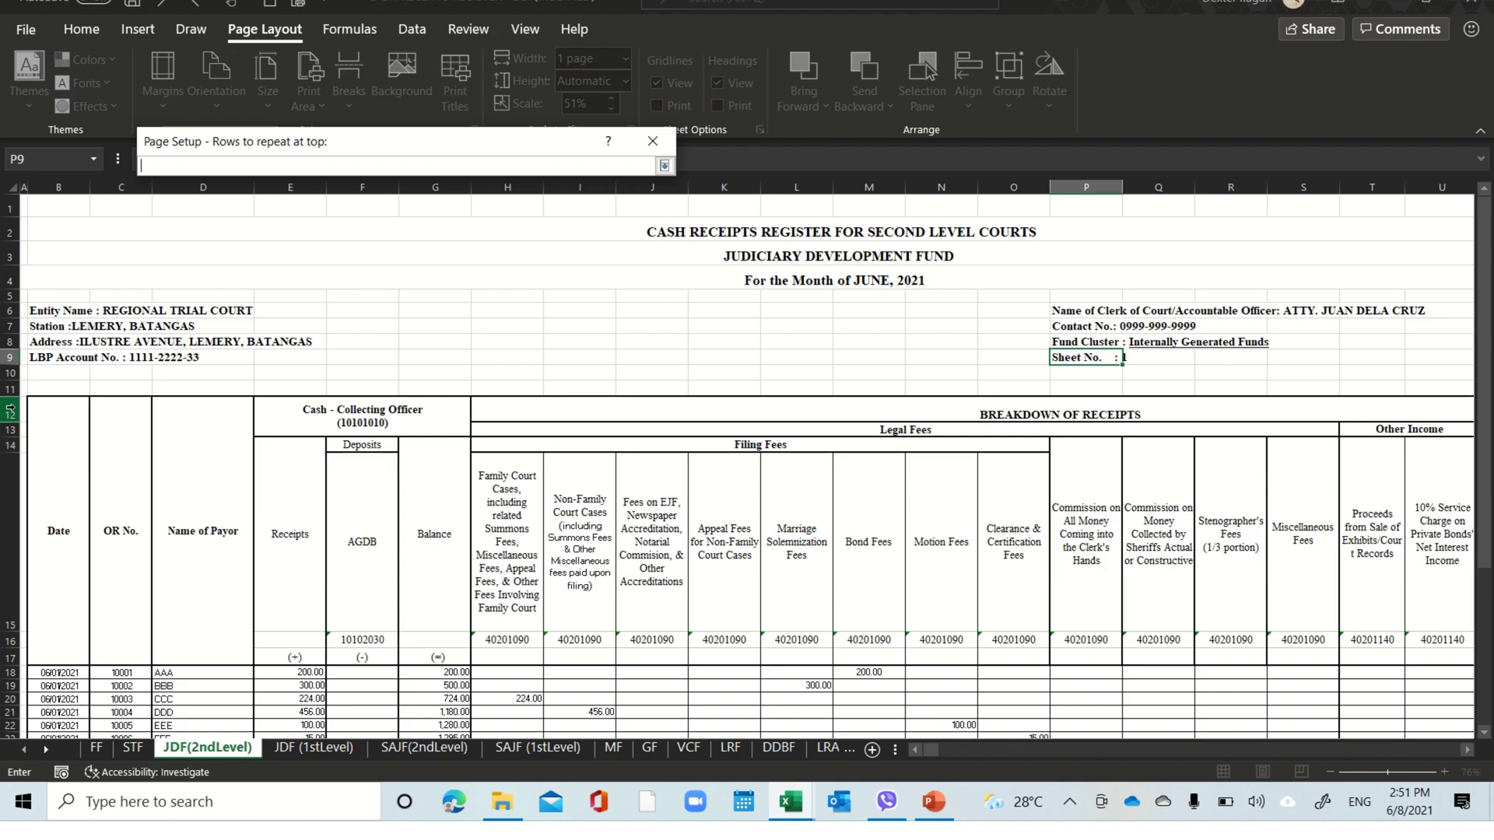
pyautogui.moveTo(10, 407); pyautogui.dragTo(10, 658)
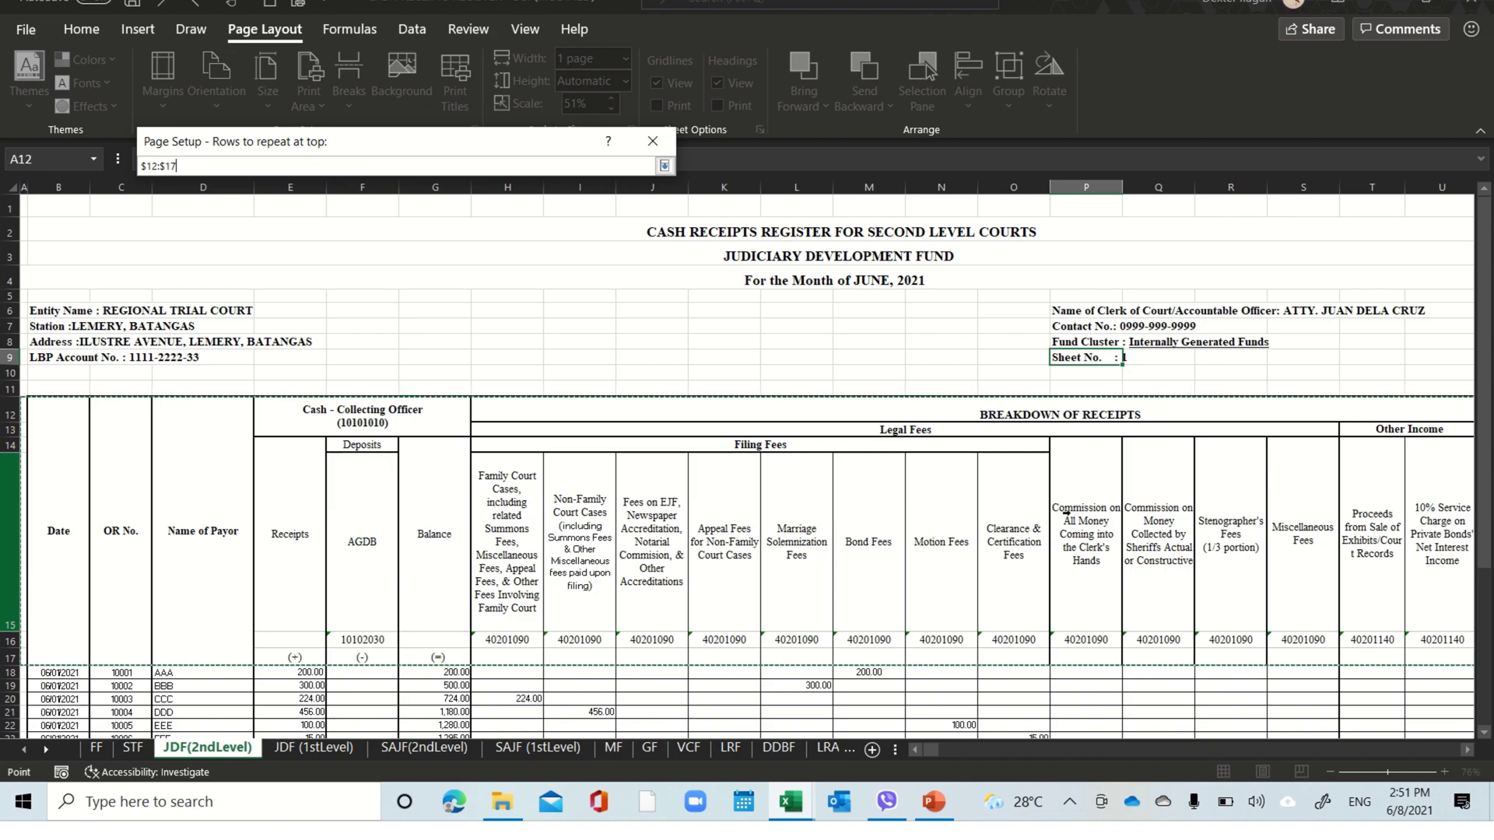
pyautogui.click(665, 169)
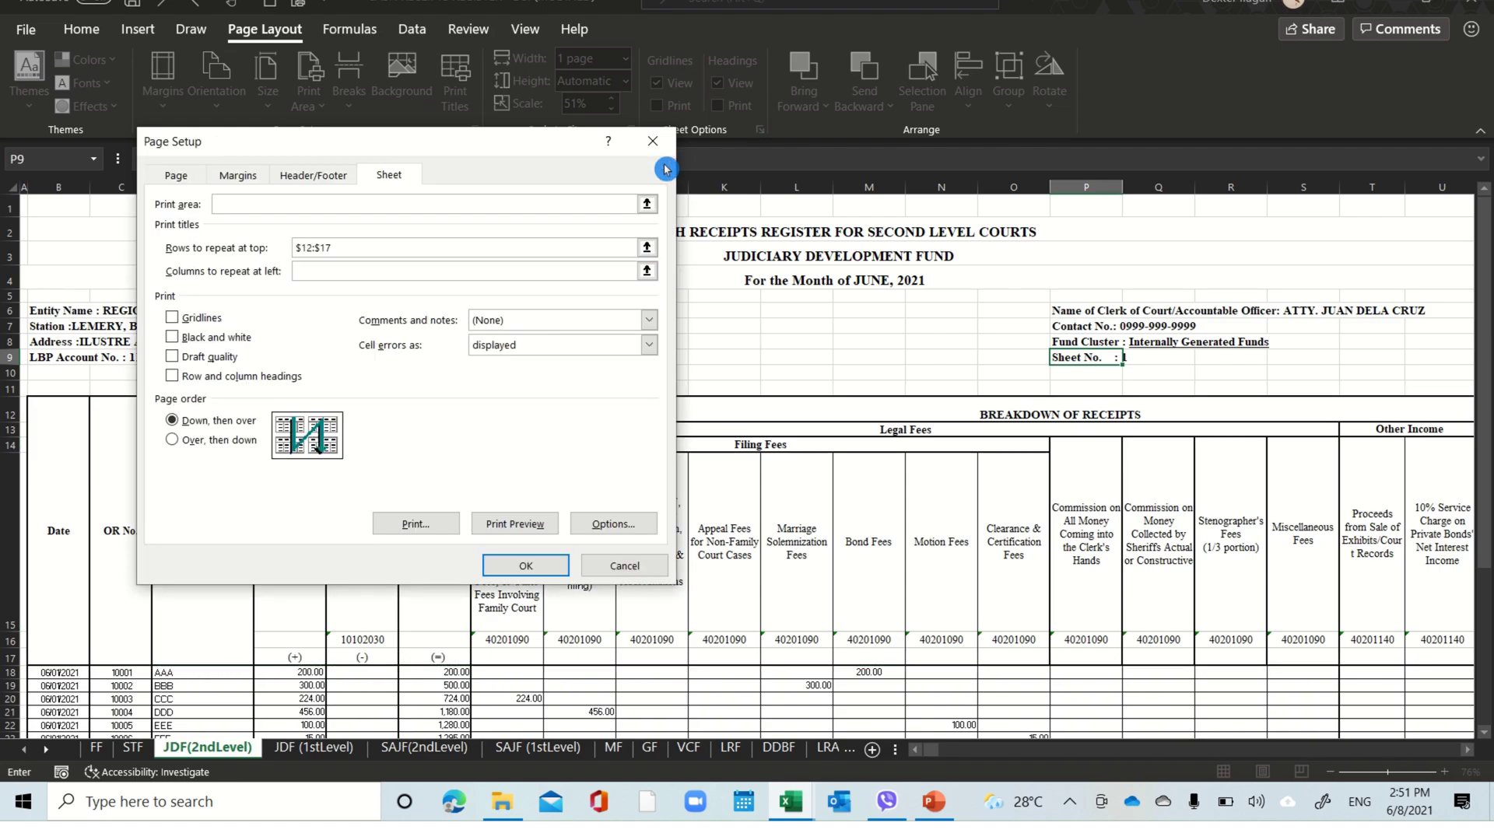
pyautogui.moveTo(349, 247); pyautogui.dragTo(282, 248)
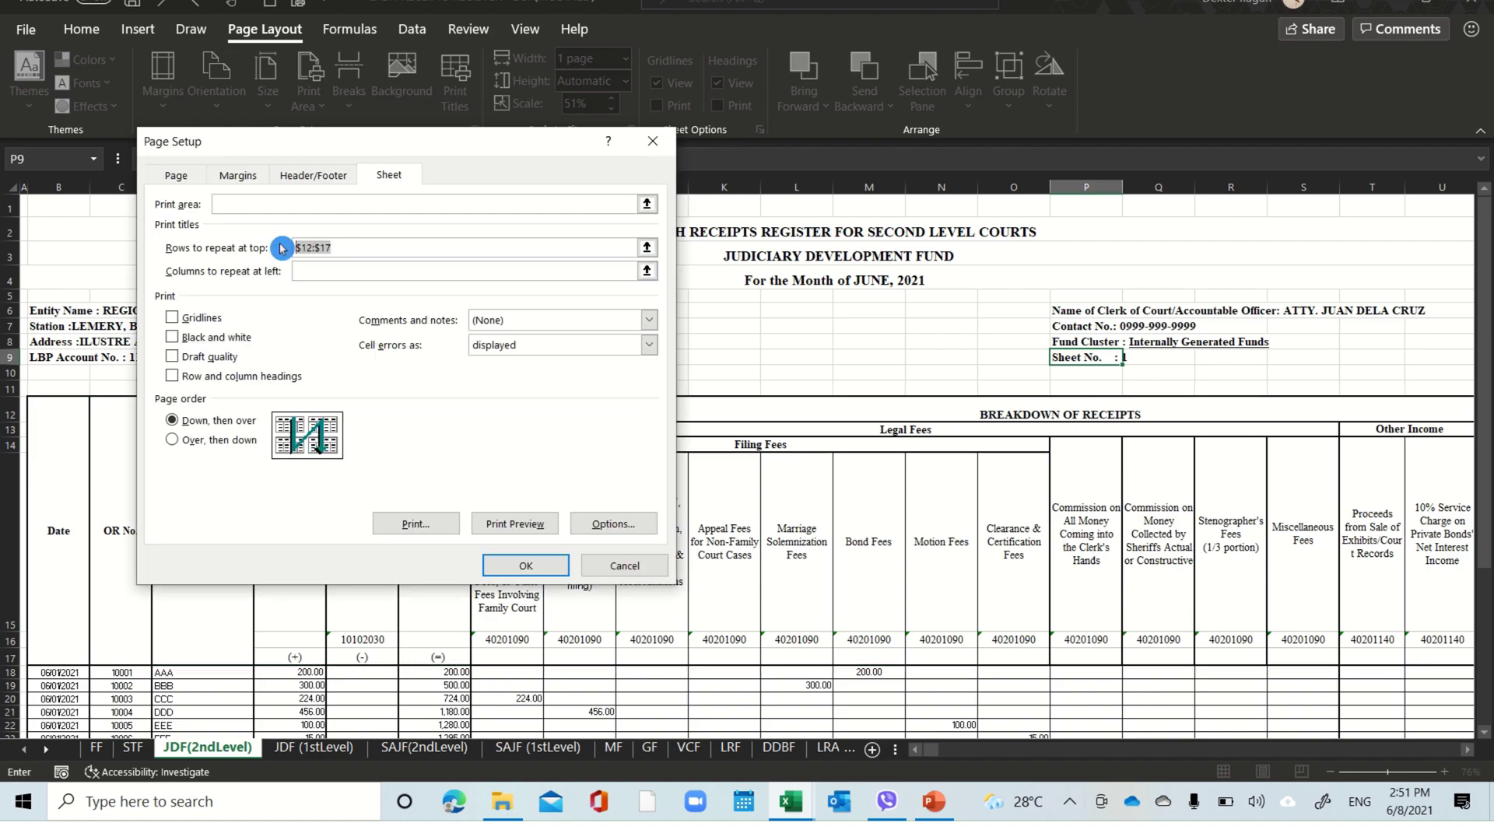
pyautogui.click(520, 566)
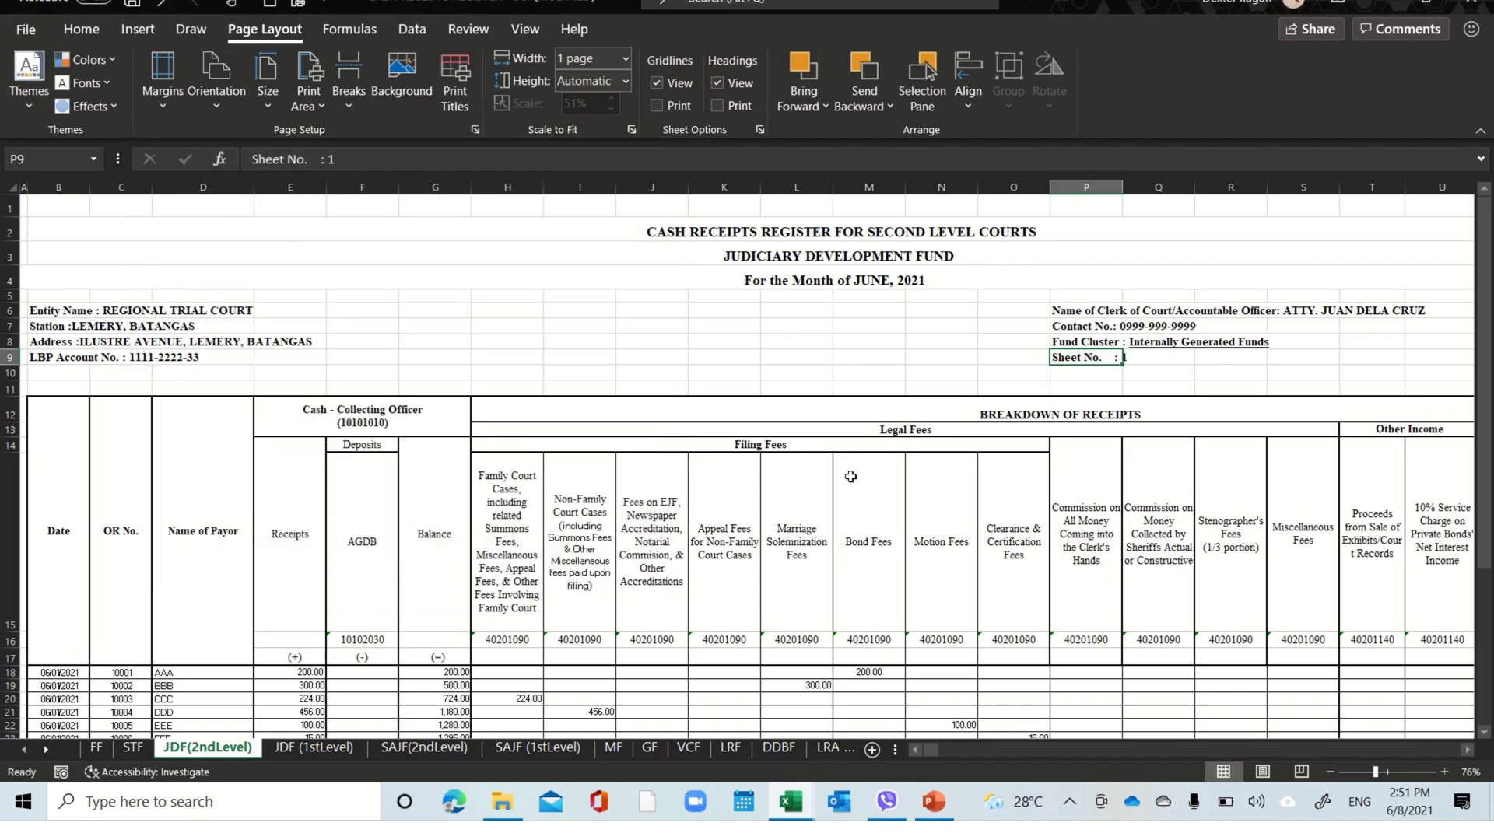
pyautogui.click(304, 2)
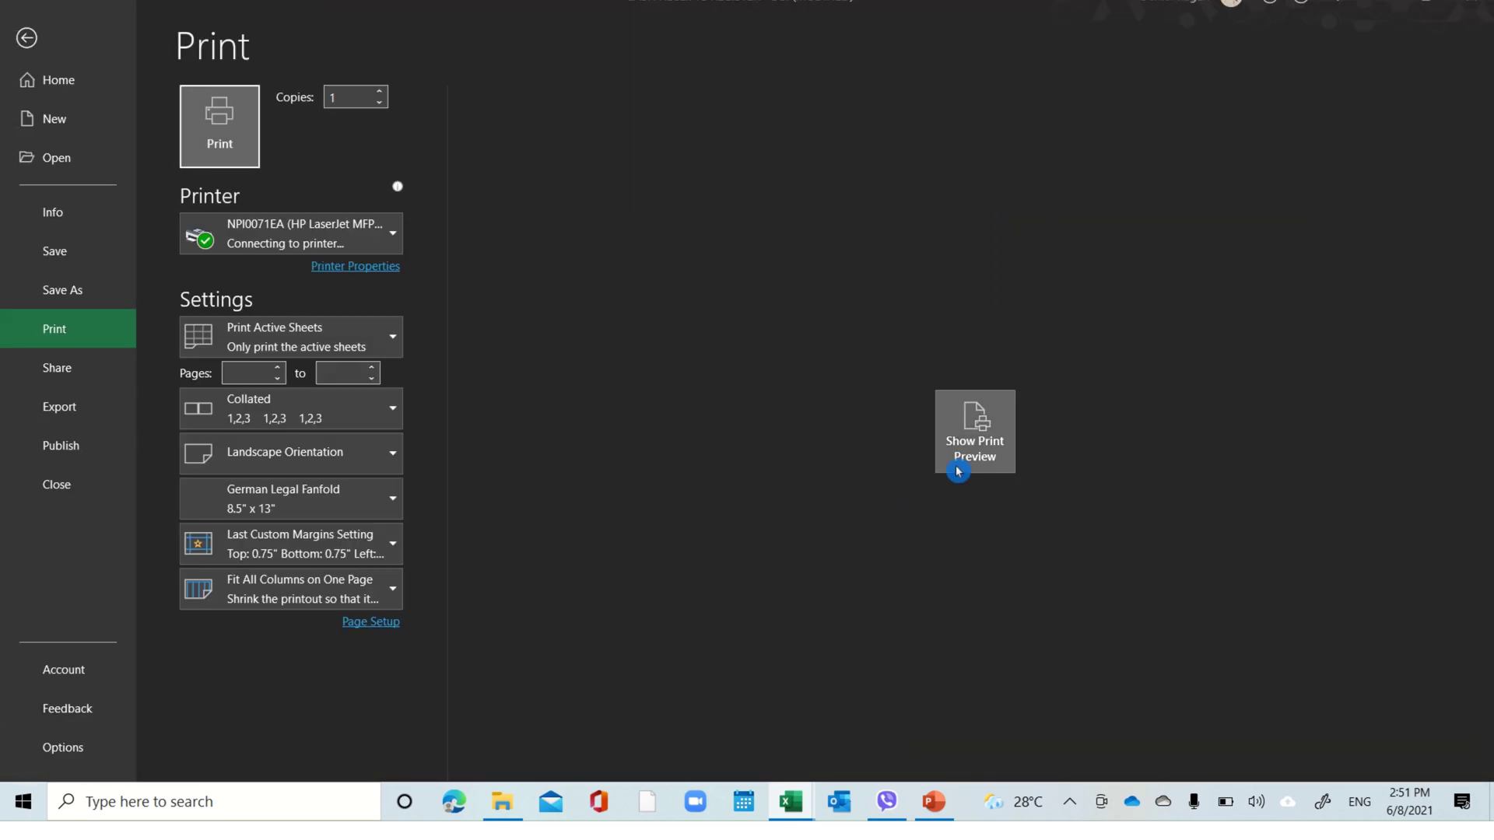
pyautogui.click(957, 471)
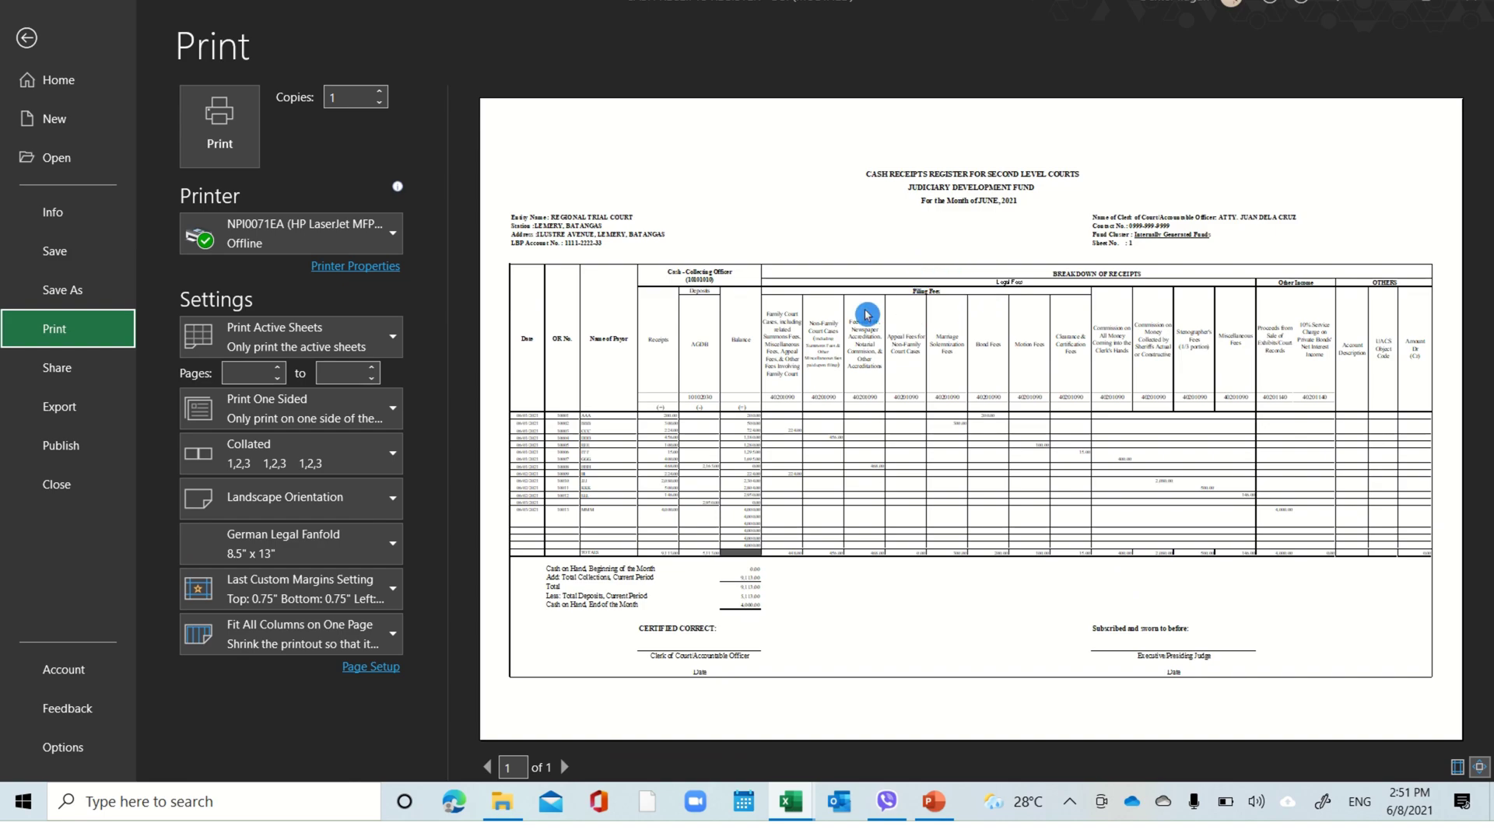
pyautogui.click(34, 37)
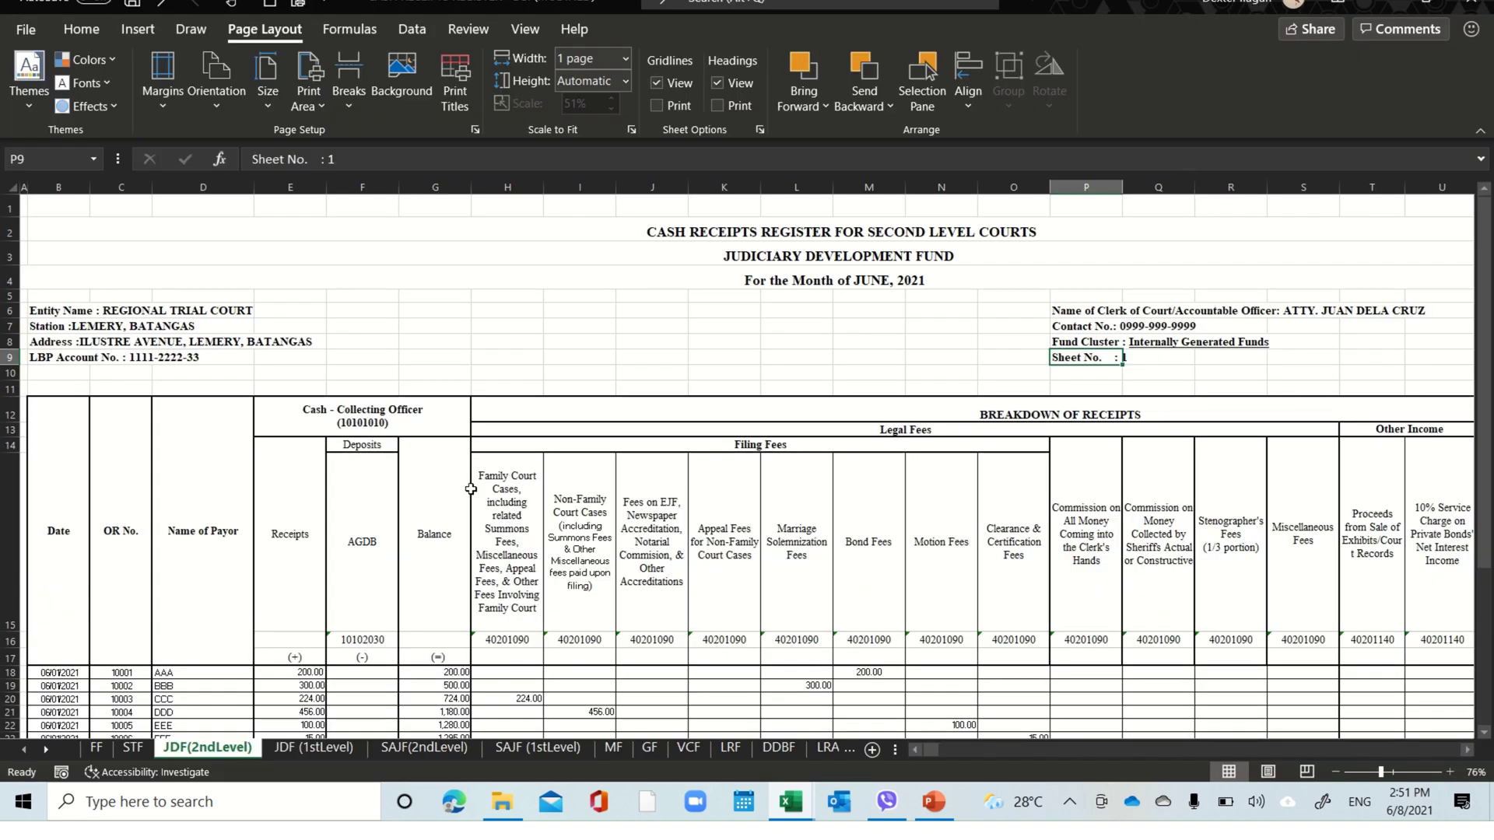
pyautogui.scroll(-10, 471, 488)
pyautogui.scroll(-5, 471, 488)
pyautogui.scroll(6, 471, 488)
pyautogui.scroll(4, 471, 489)
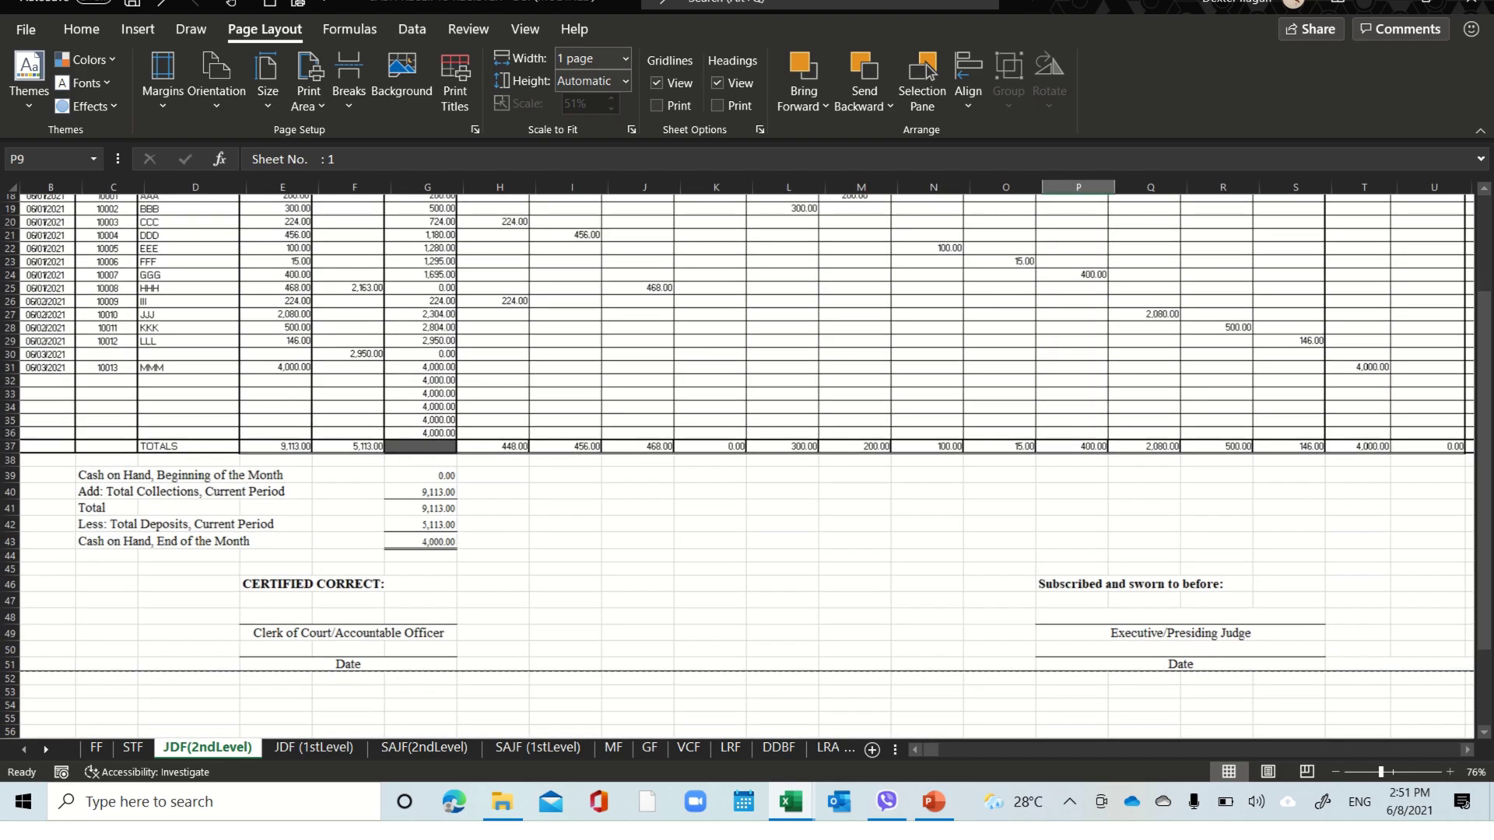
pyautogui.scroll(2, 470, 489)
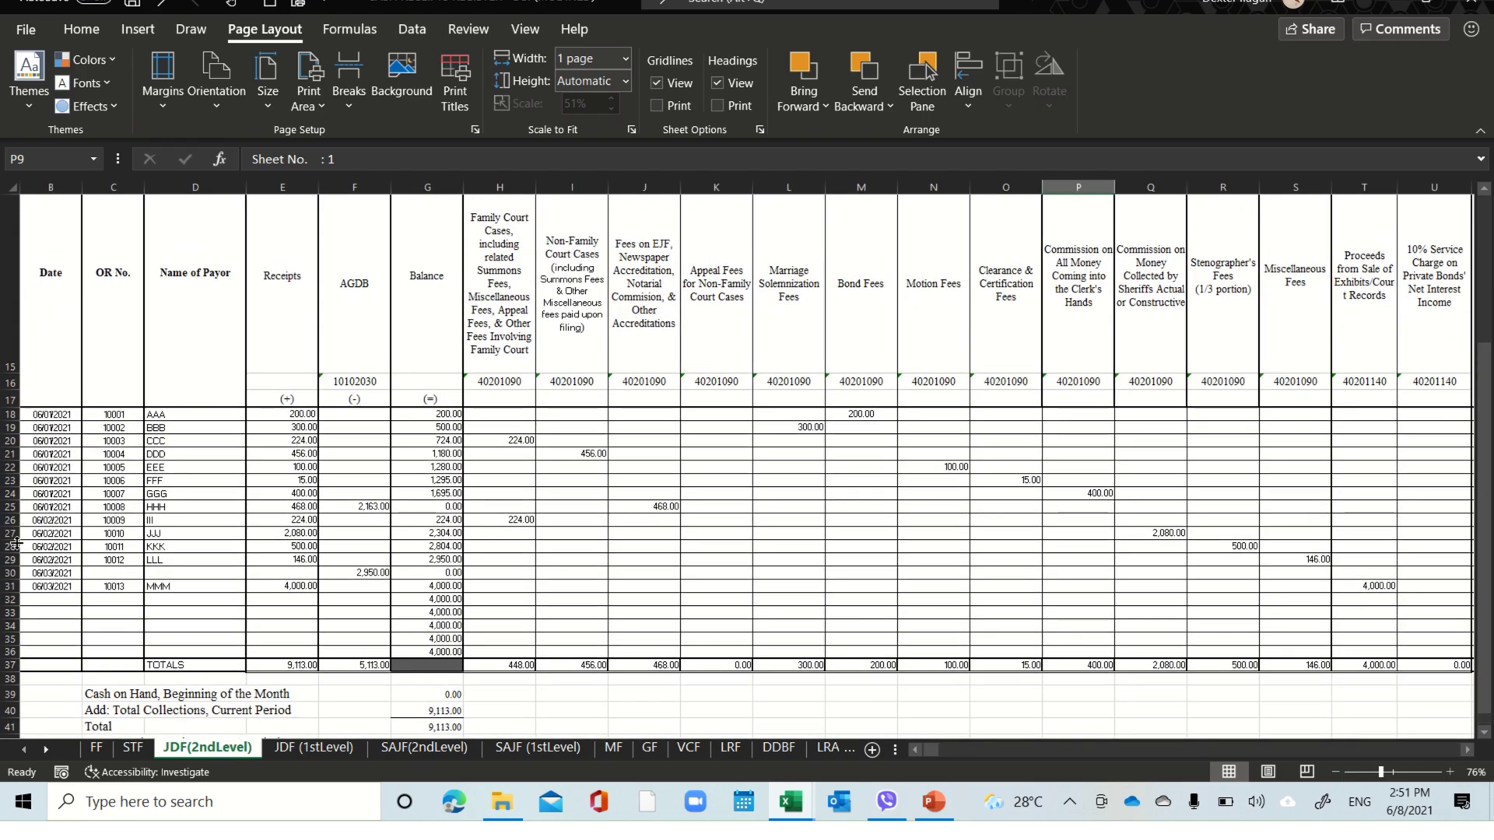
pyautogui.moveTo(11, 534)
pyautogui.mouseDown()
pyautogui.moveTo(23, 772)
pyautogui.moveTo(22, 691)
pyautogui.mouseUp()
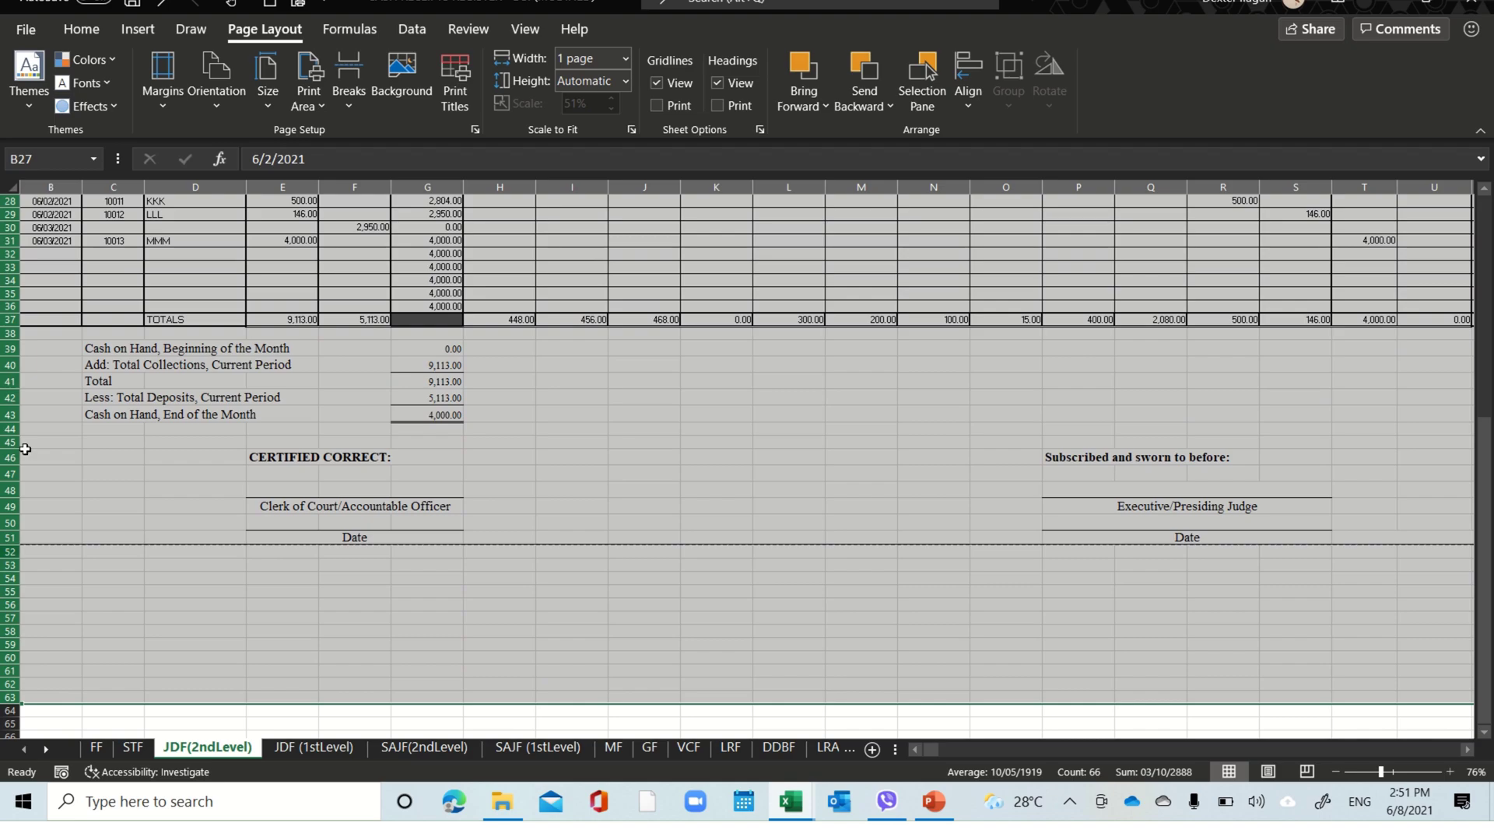
# - Insert 28 blank rows at rows 32–59, moving TOTALS to row 65, then open Print
pyautogui.click(11, 267)
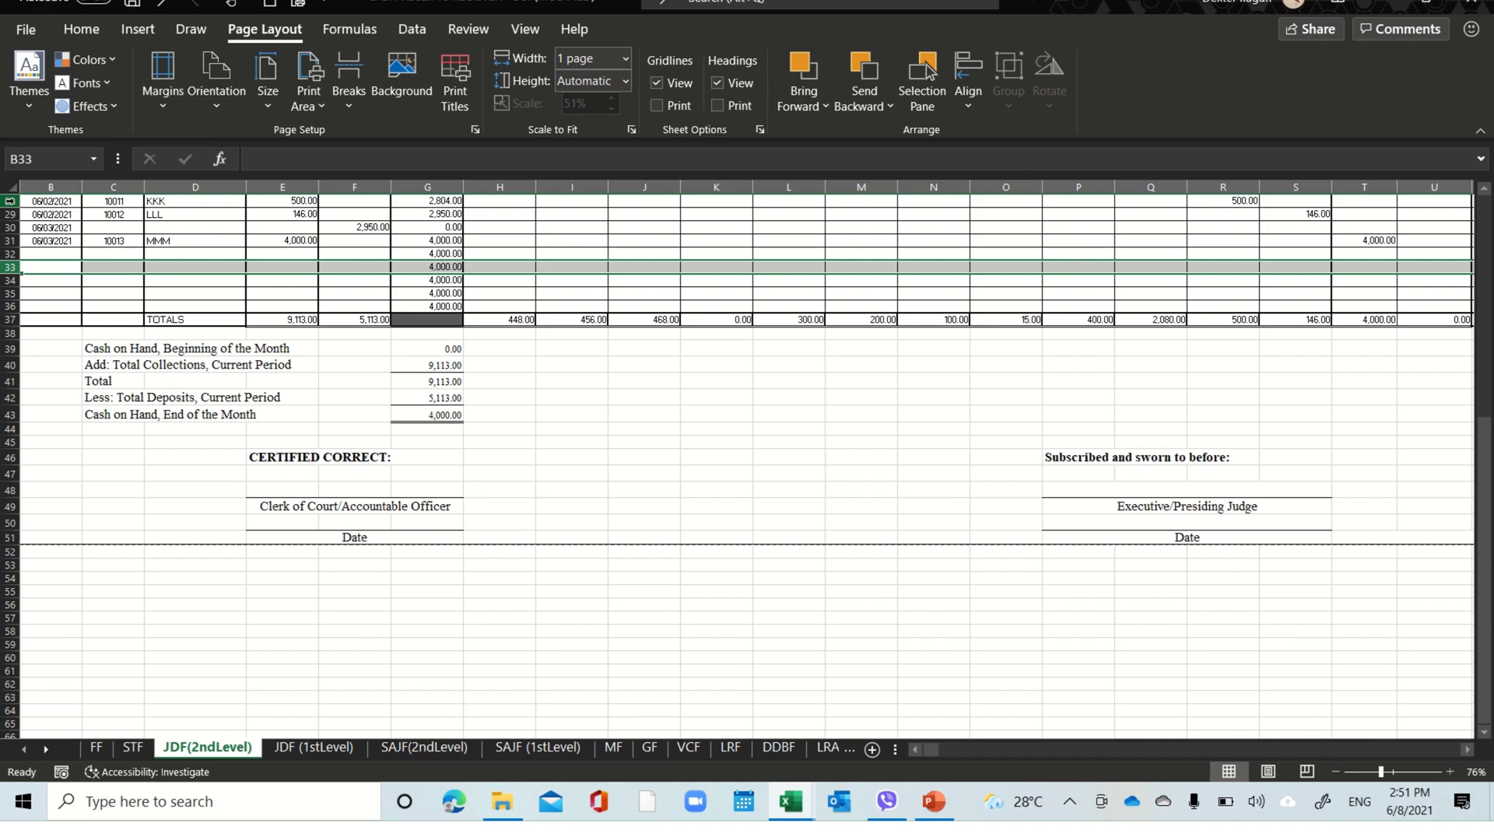
pyautogui.moveTo(11, 201)
pyautogui.mouseDown()
pyautogui.moveTo(39, 505)
pyautogui.moveTo(29, 646)
pyautogui.mouseUp()
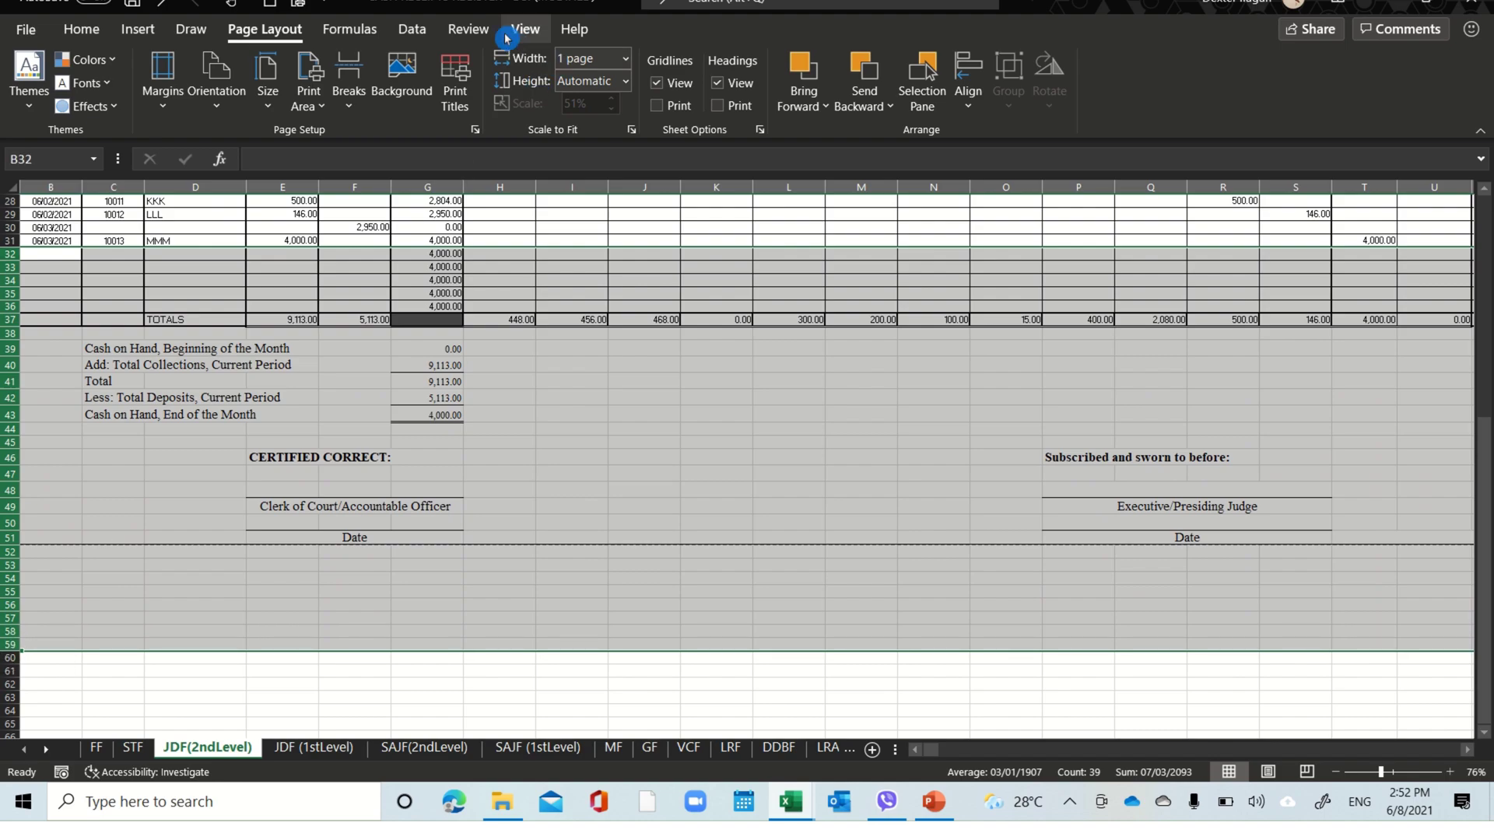
pyautogui.click(148, 31)
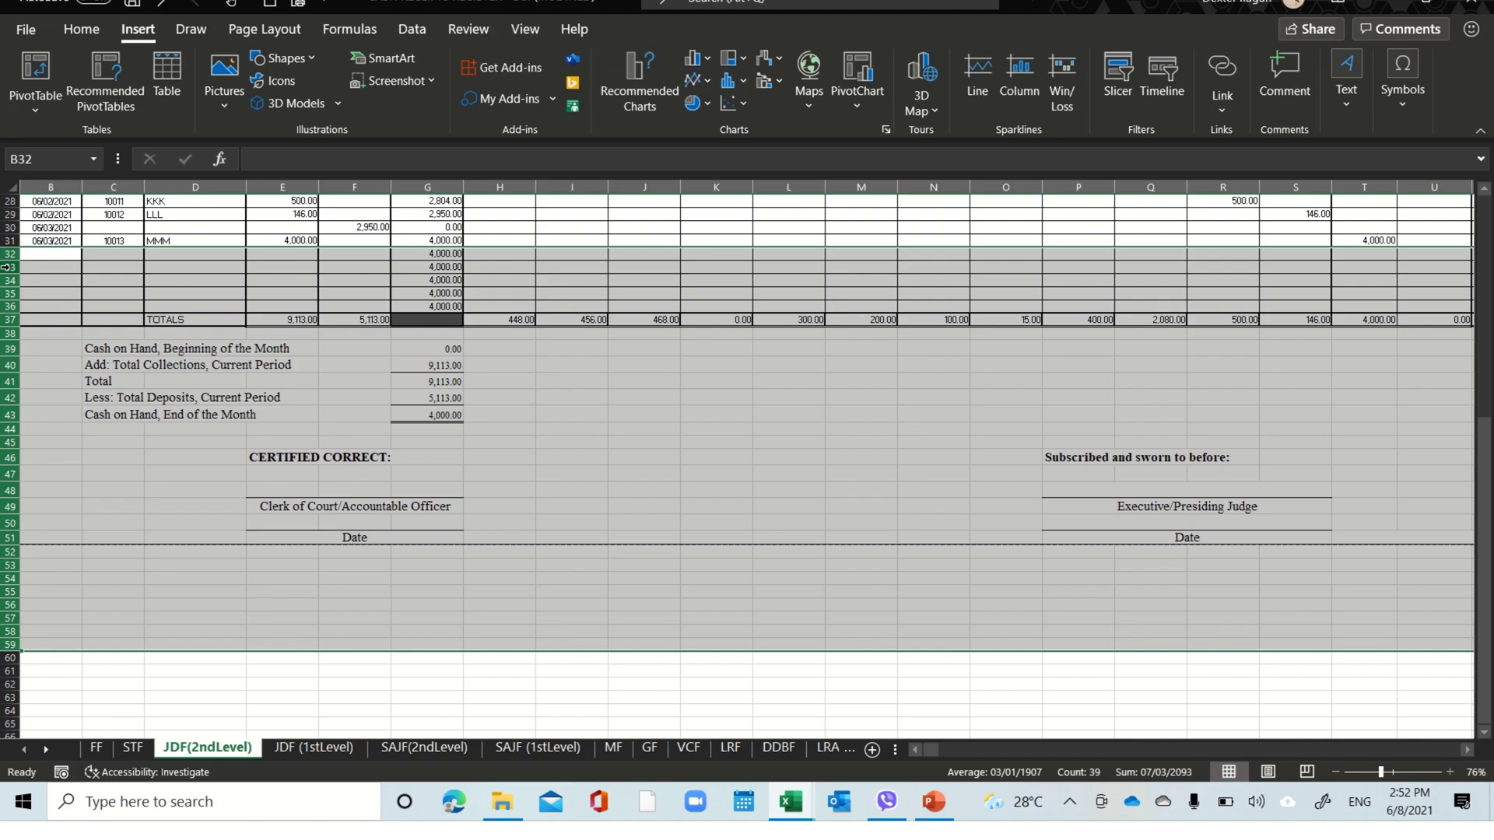
pyautogui.rightClick(8, 268)
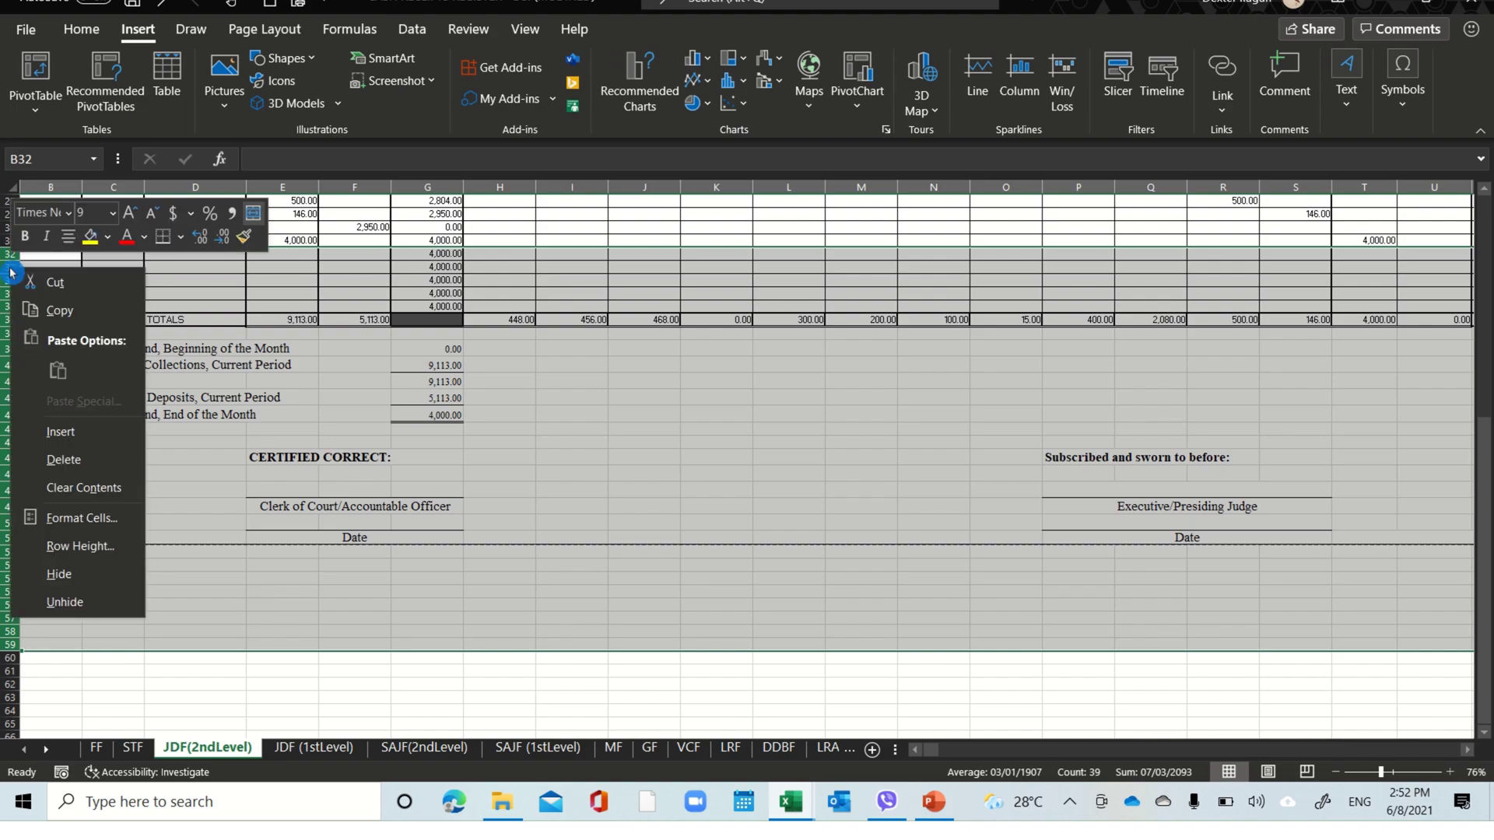
pyautogui.click(77, 432)
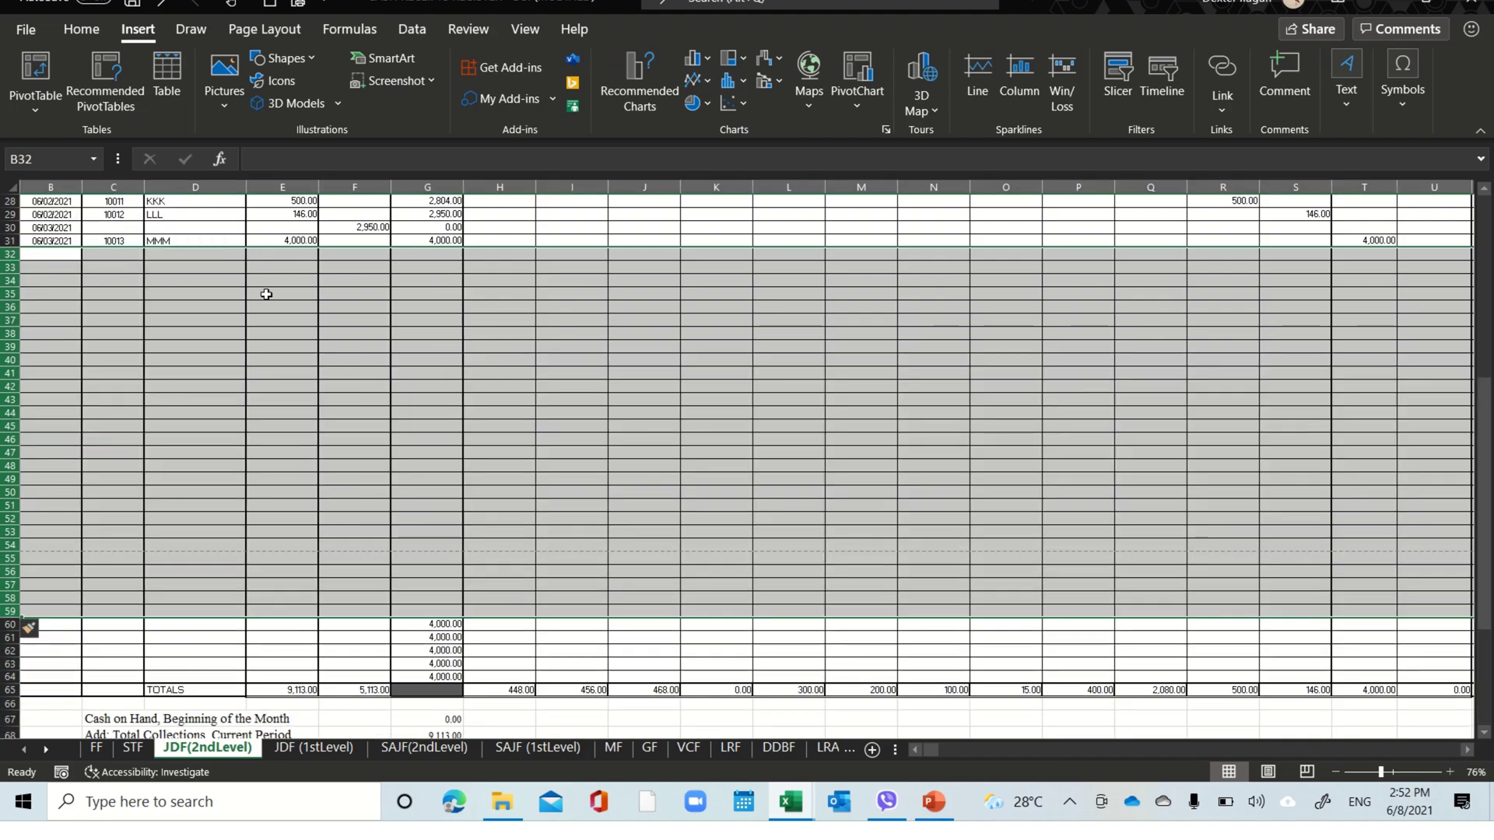
pyautogui.click(266, 294)
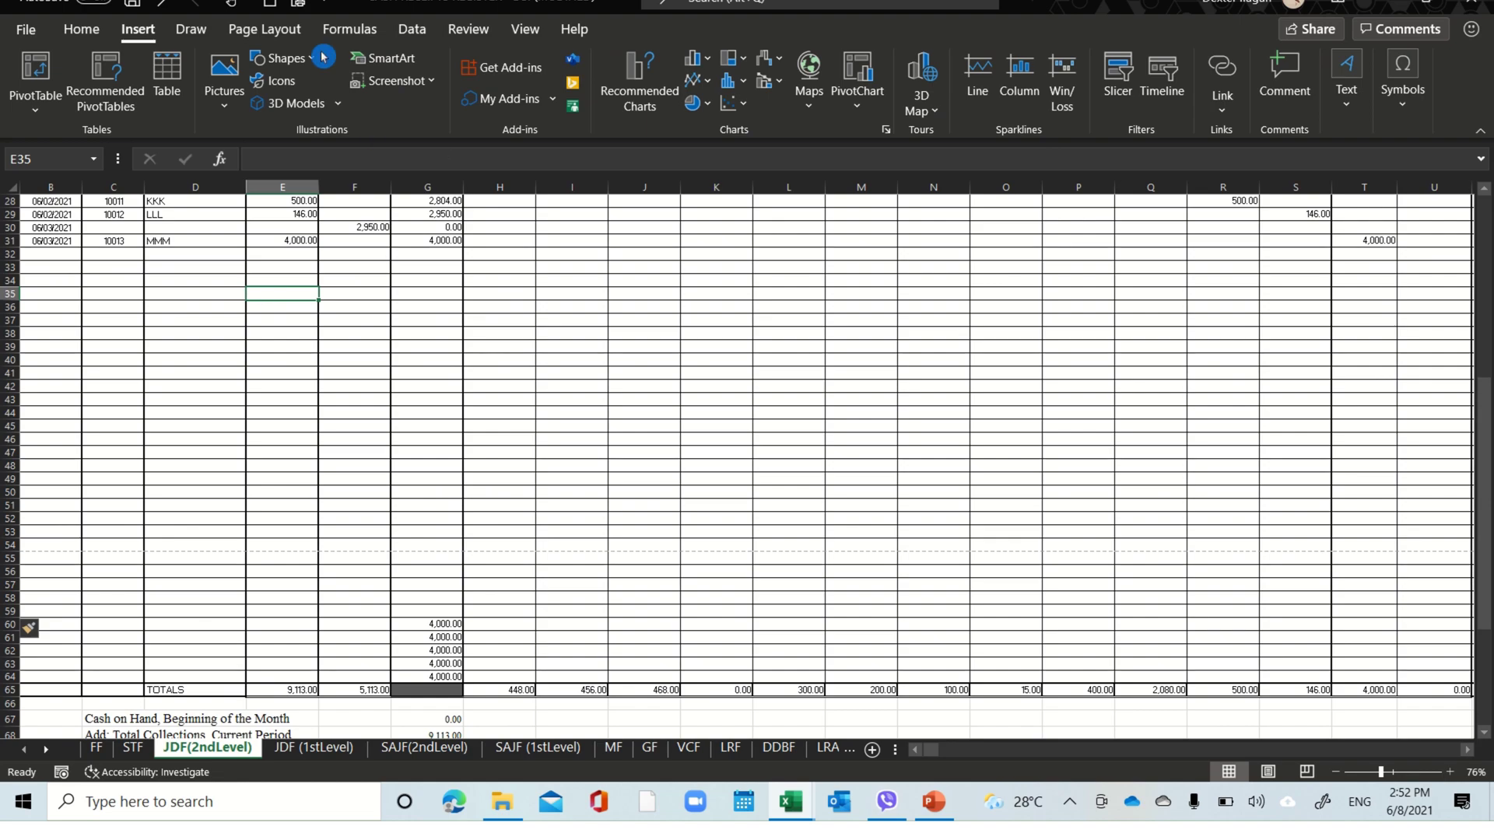
pyautogui.click(302, 5)
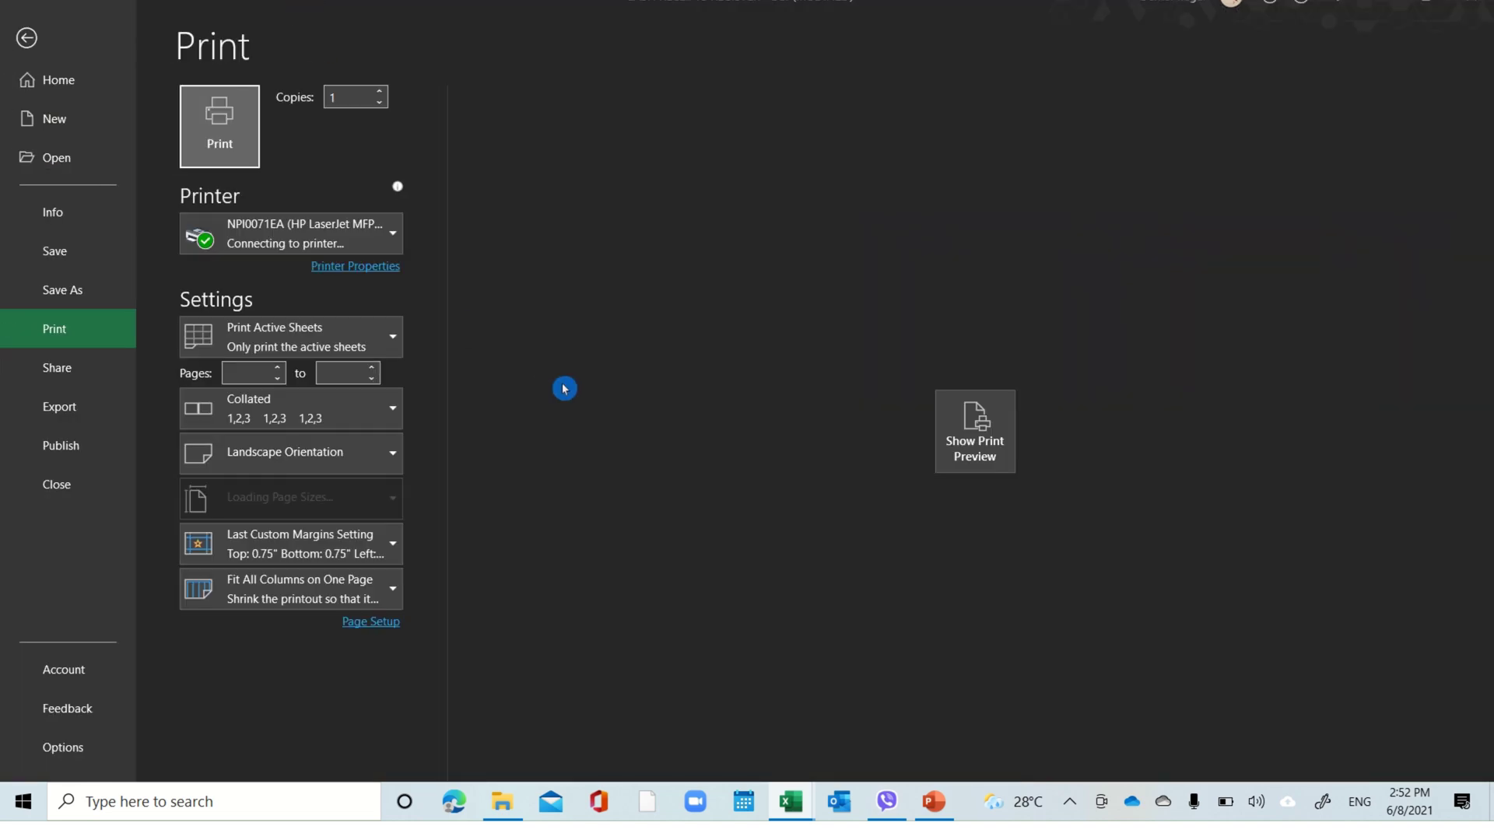
# - Preview both printed pages, checking that page 2 repeats the header rows, then return to the worksheet
pyautogui.click(972, 424)
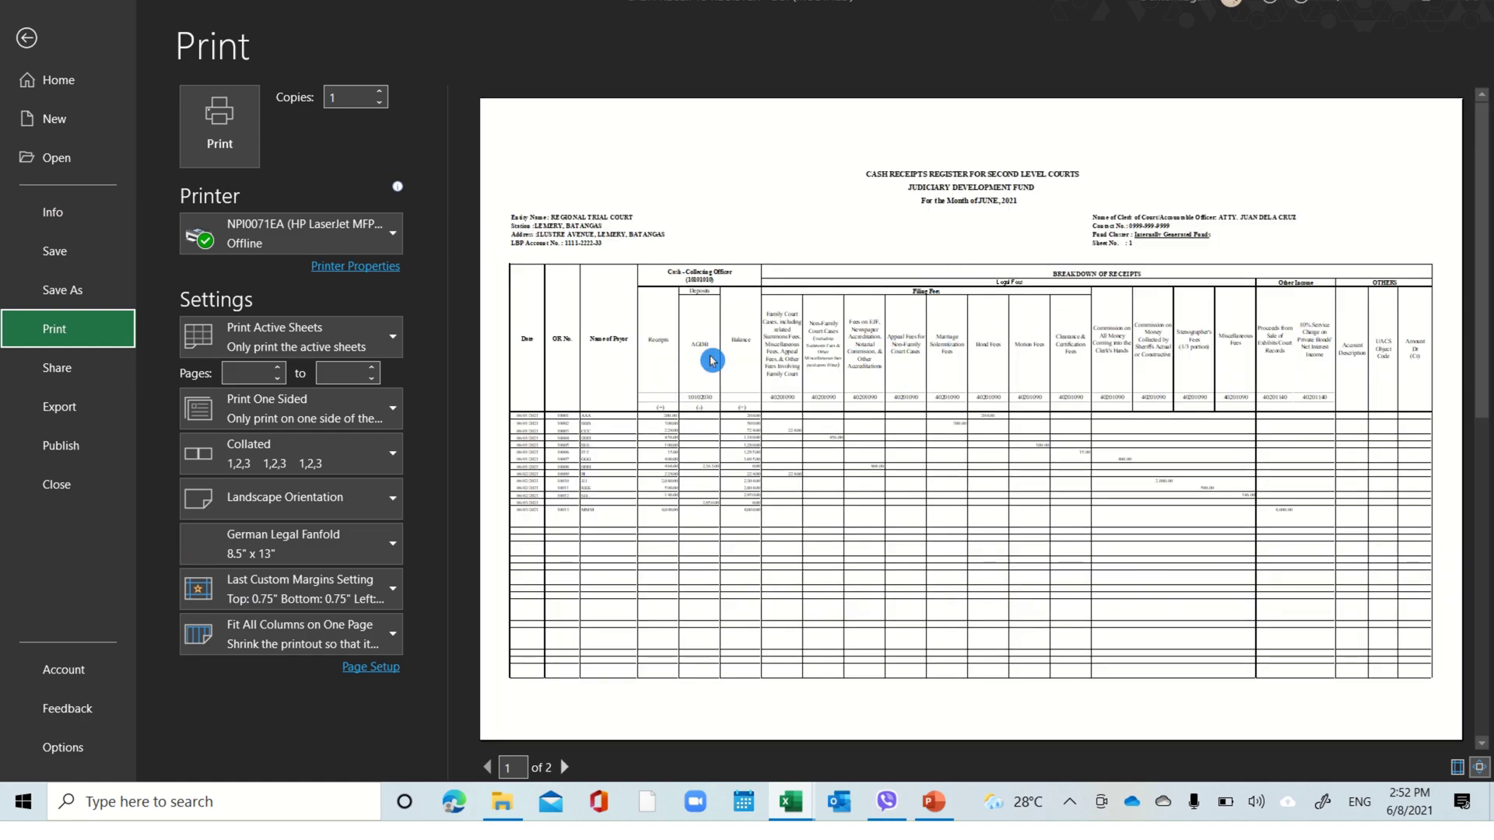
pyautogui.click(1483, 596)
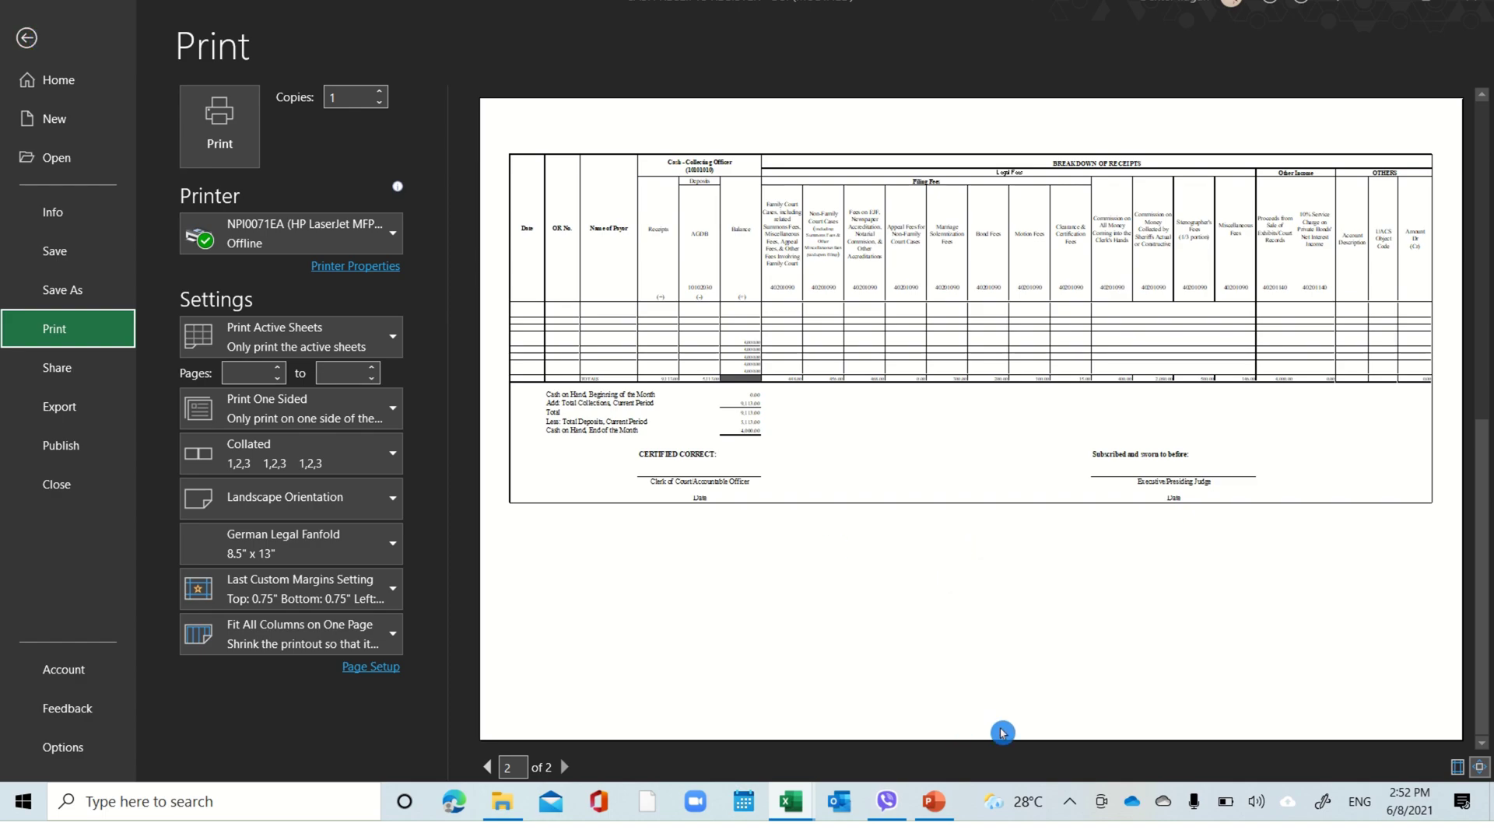
pyautogui.click(27, 39)
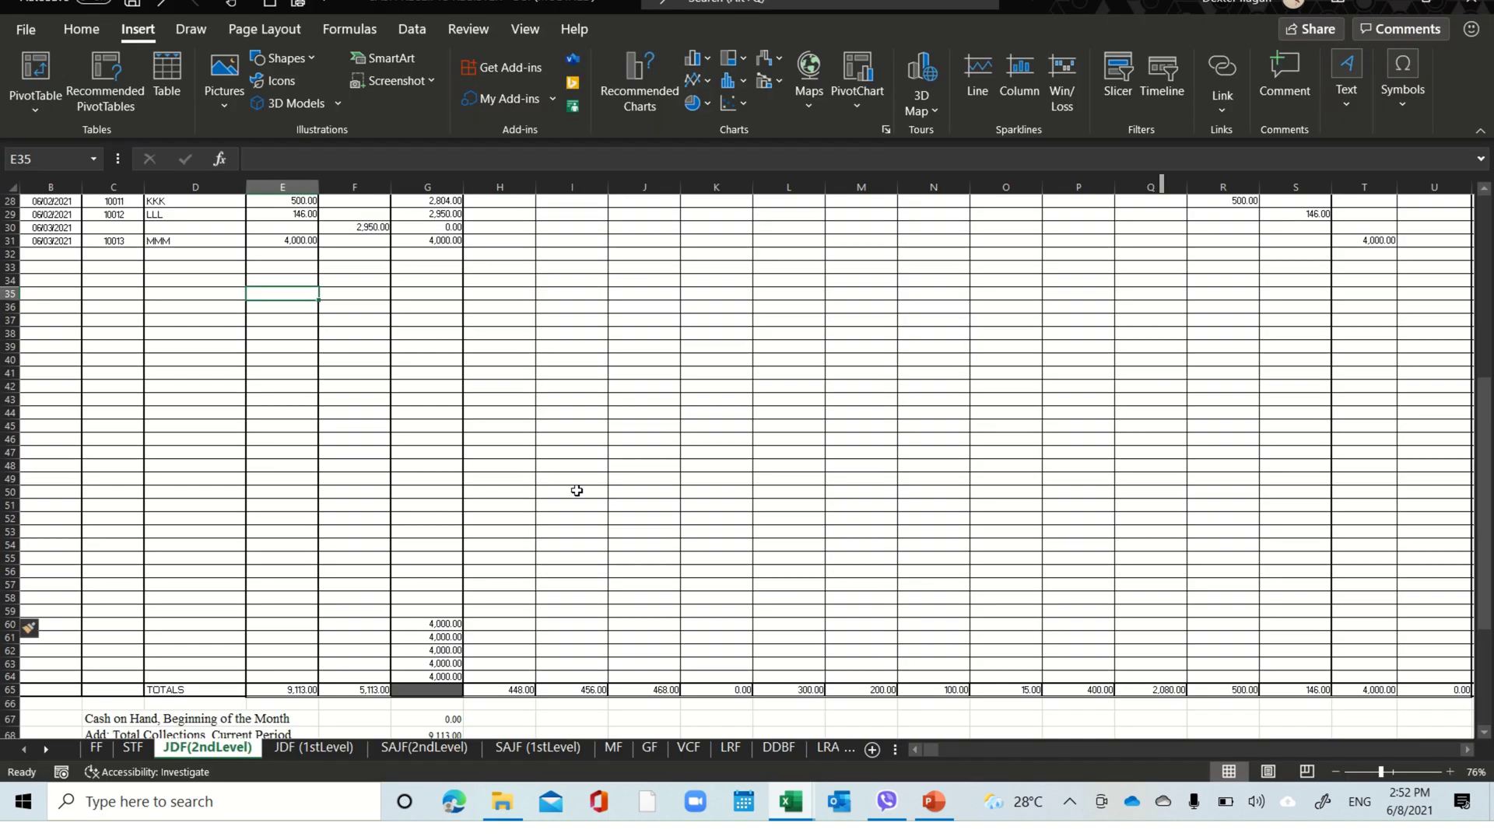
# - Go to the Header/Footer tab of Page Setup and start a custom footer
pyautogui.click(287, 32)
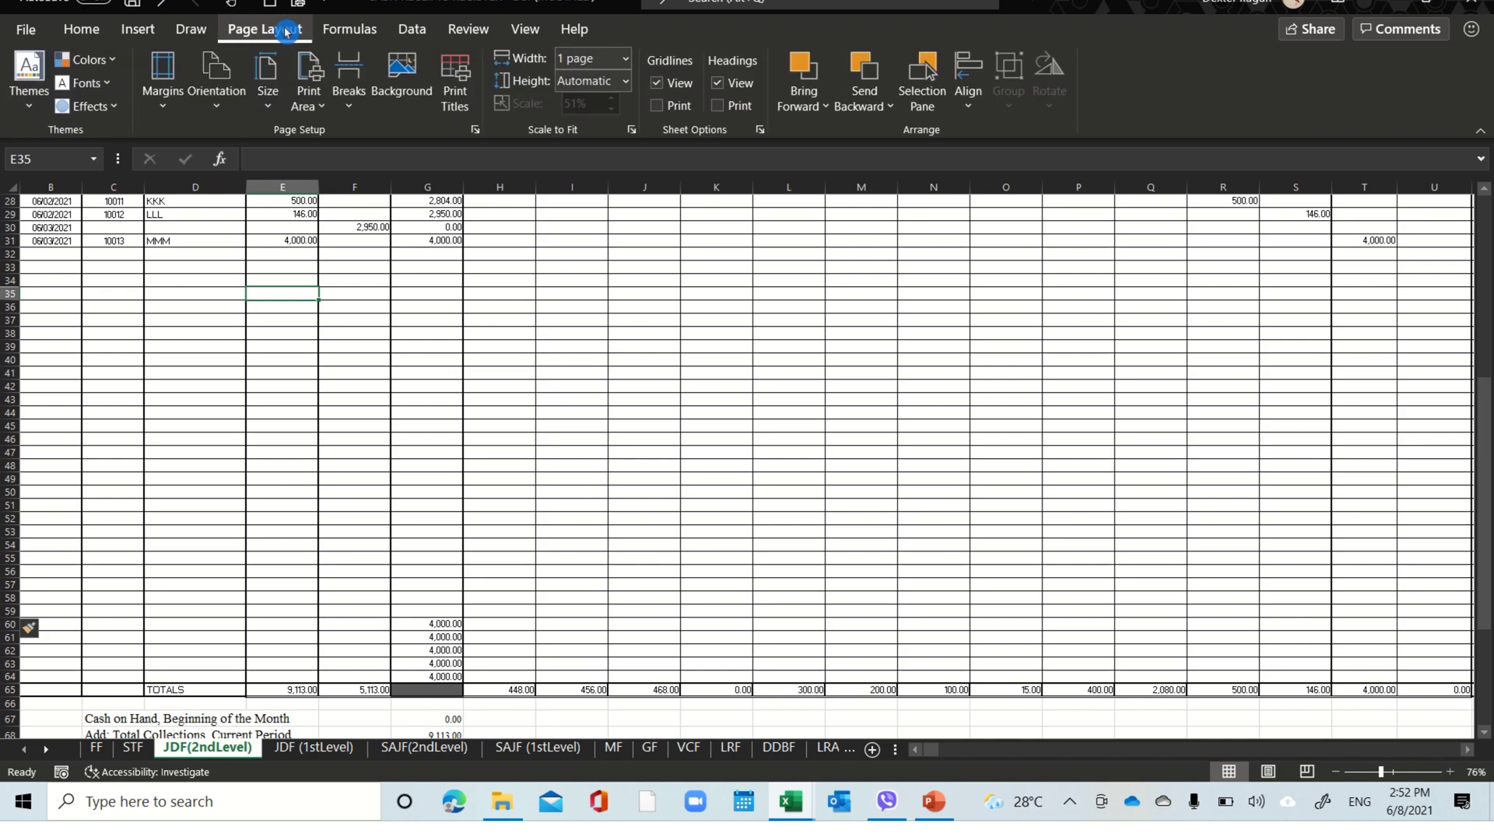
pyautogui.click(459, 100)
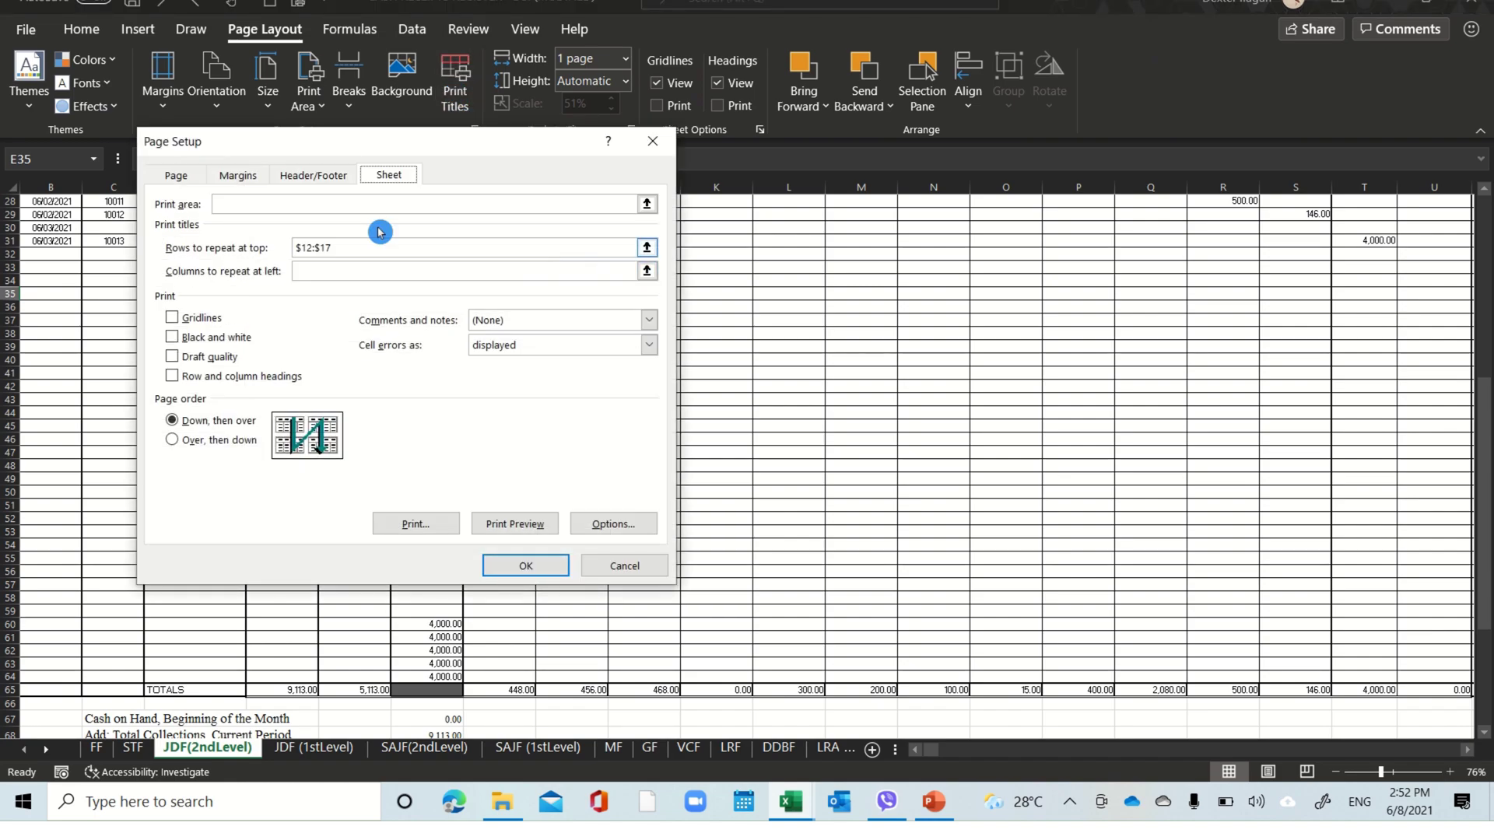
pyautogui.click(304, 178)
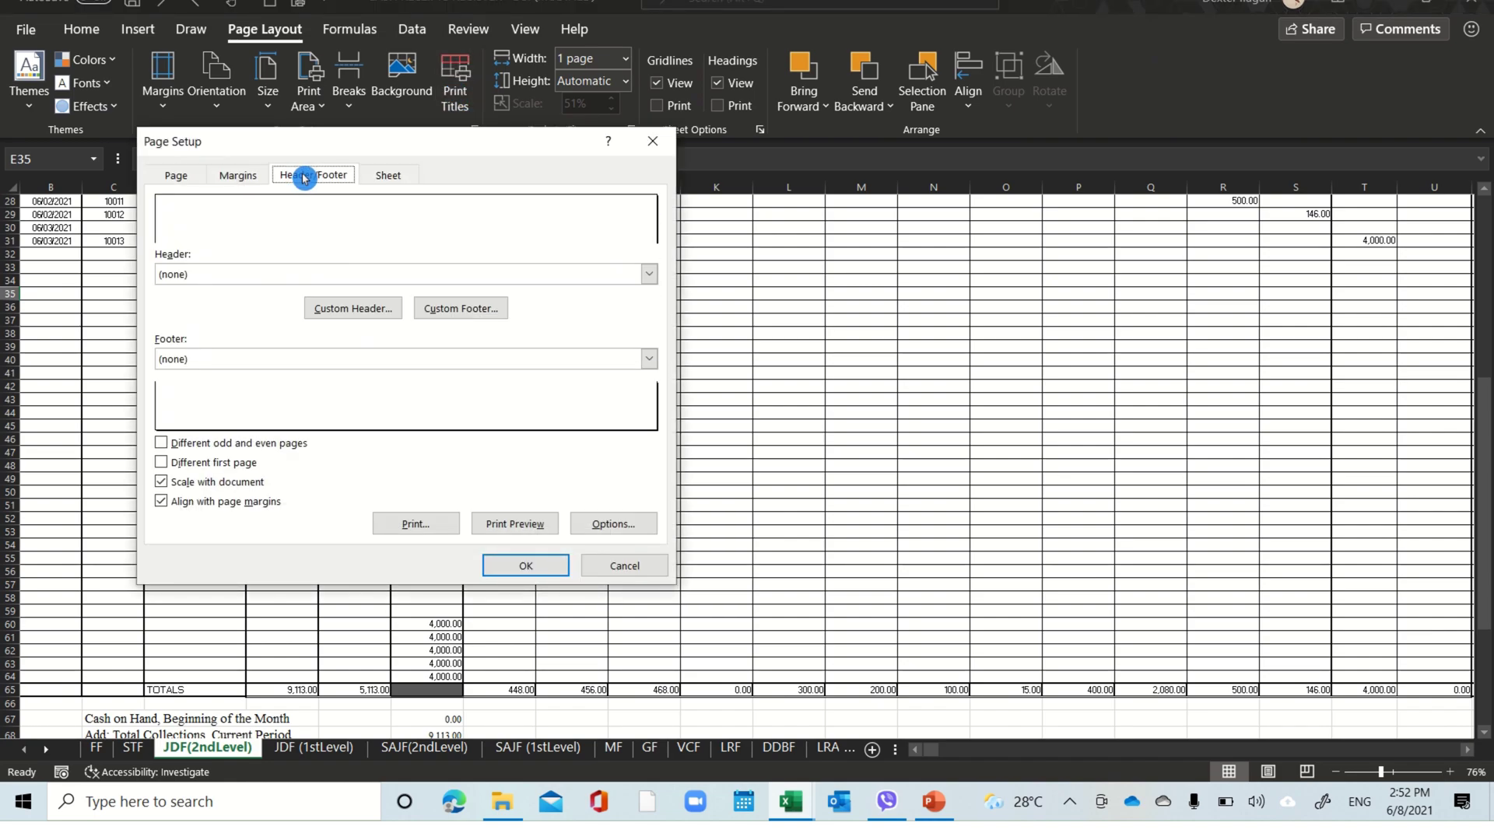
pyautogui.click(356, 311)
pyautogui.click(471, 317)
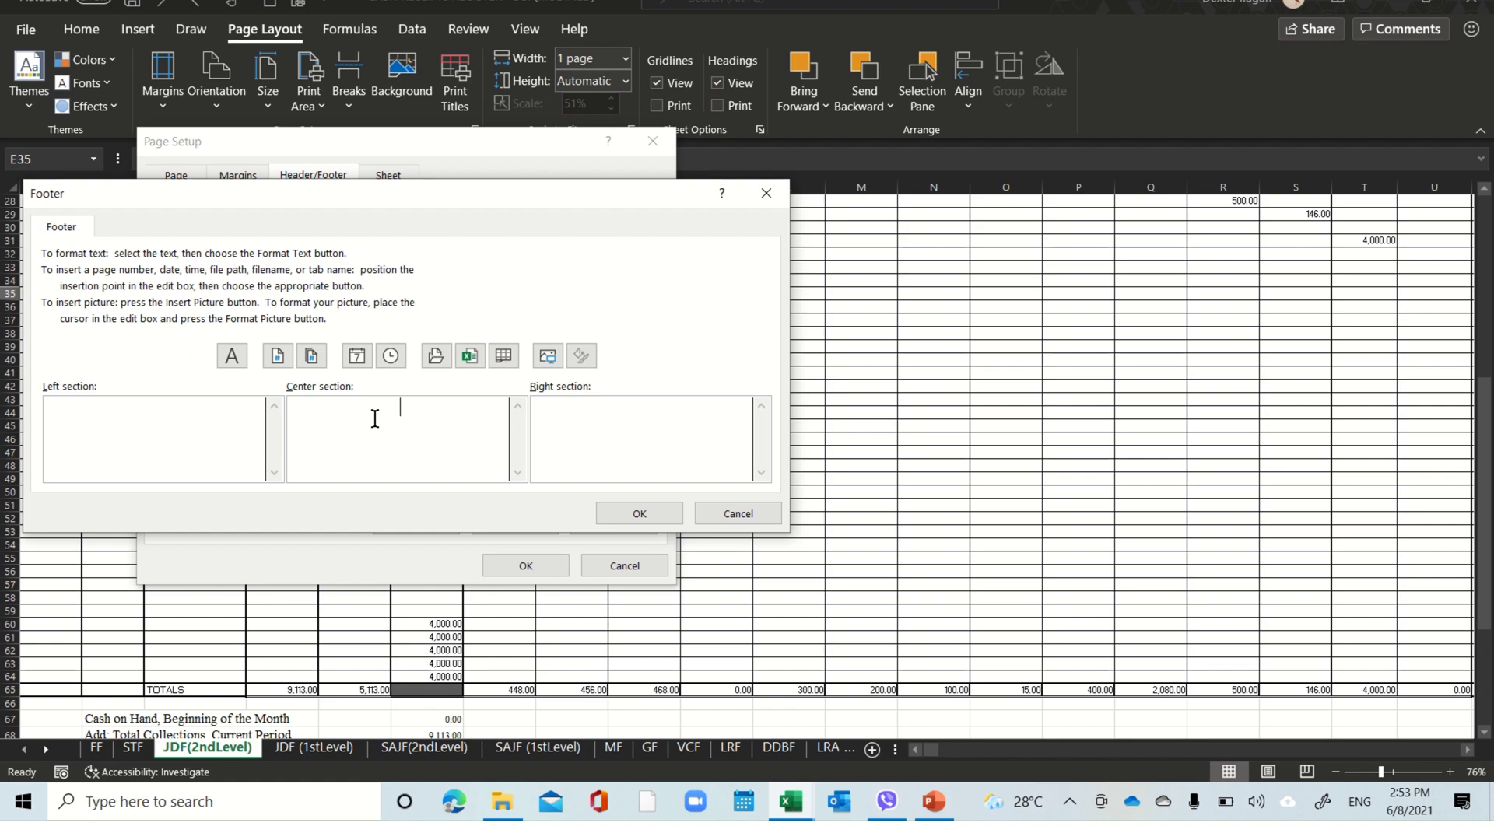
# - Enter the centre footer 'Sheet &[Page] of &[Pages]' and apply the page setup
pyautogui.write('S')
pyautogui.write('heet')
pyautogui.click(281, 359)
pyautogui.write('of')
pyautogui.click(316, 360)
pyautogui.click(624, 515)
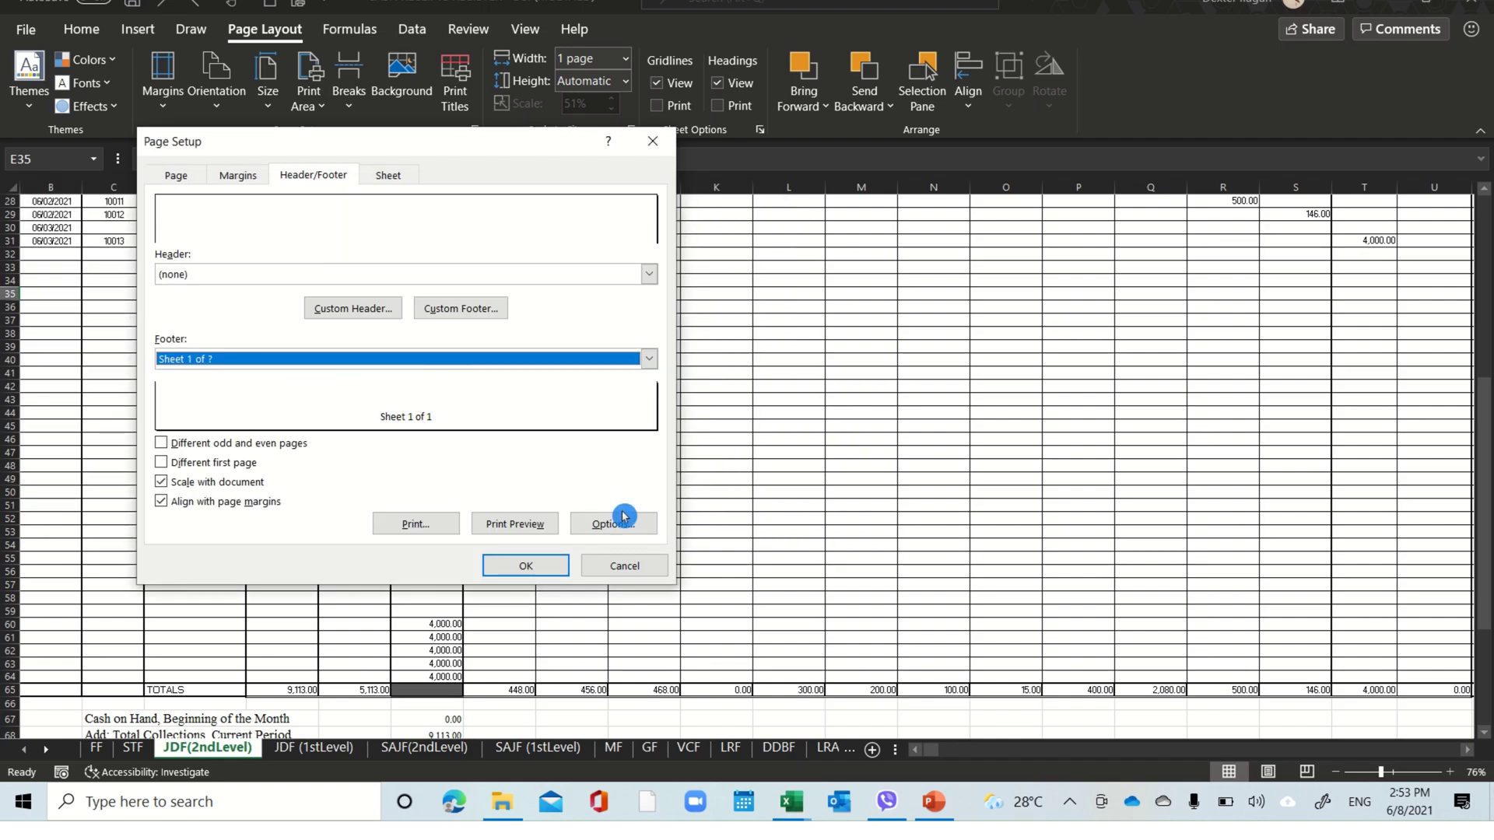
pyautogui.click(533, 573)
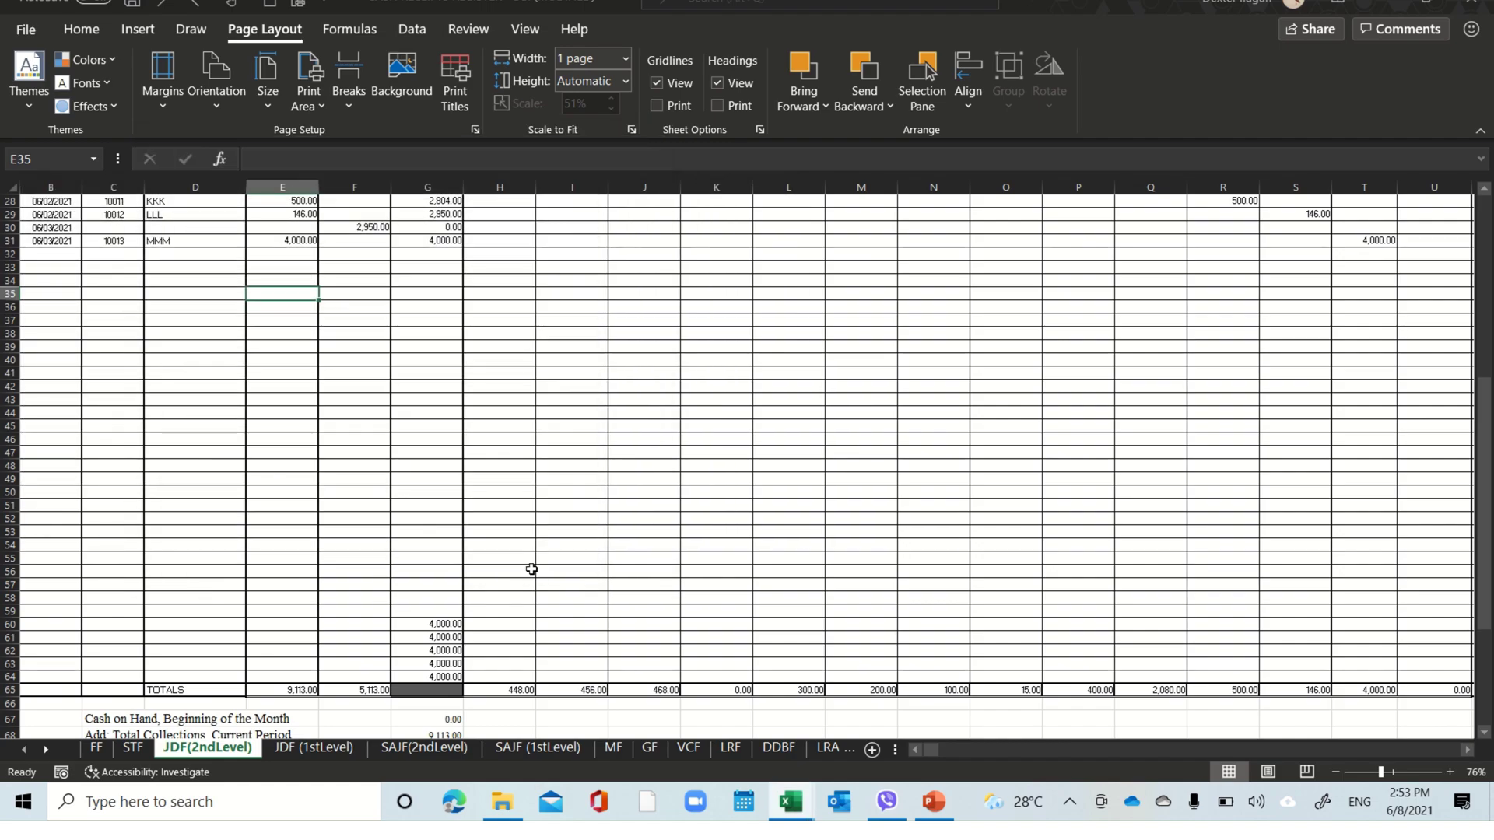
pyautogui.click(298, 5)
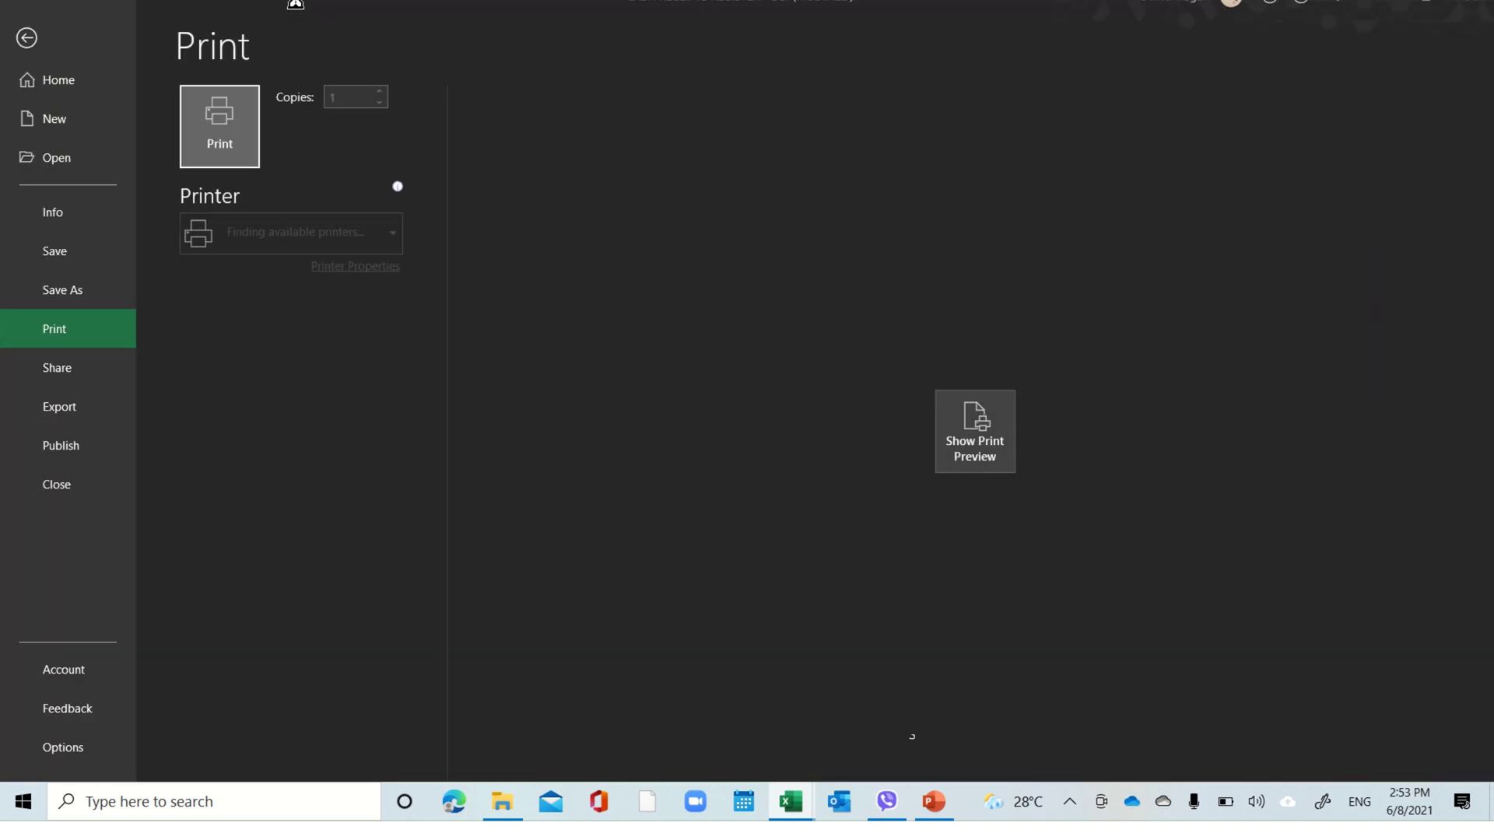
pyautogui.click(972, 423)
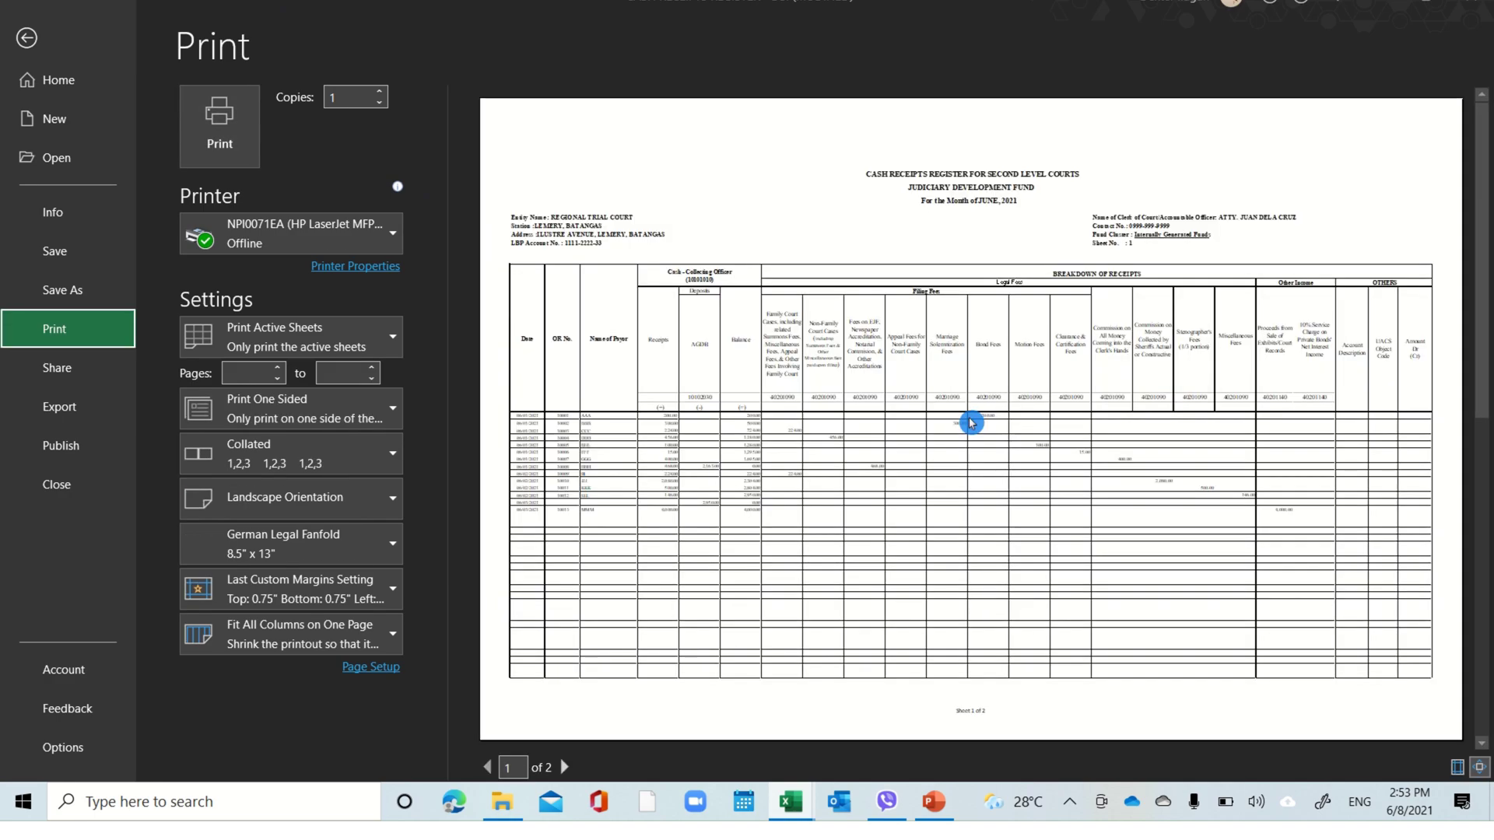
pyautogui.click(991, 710)
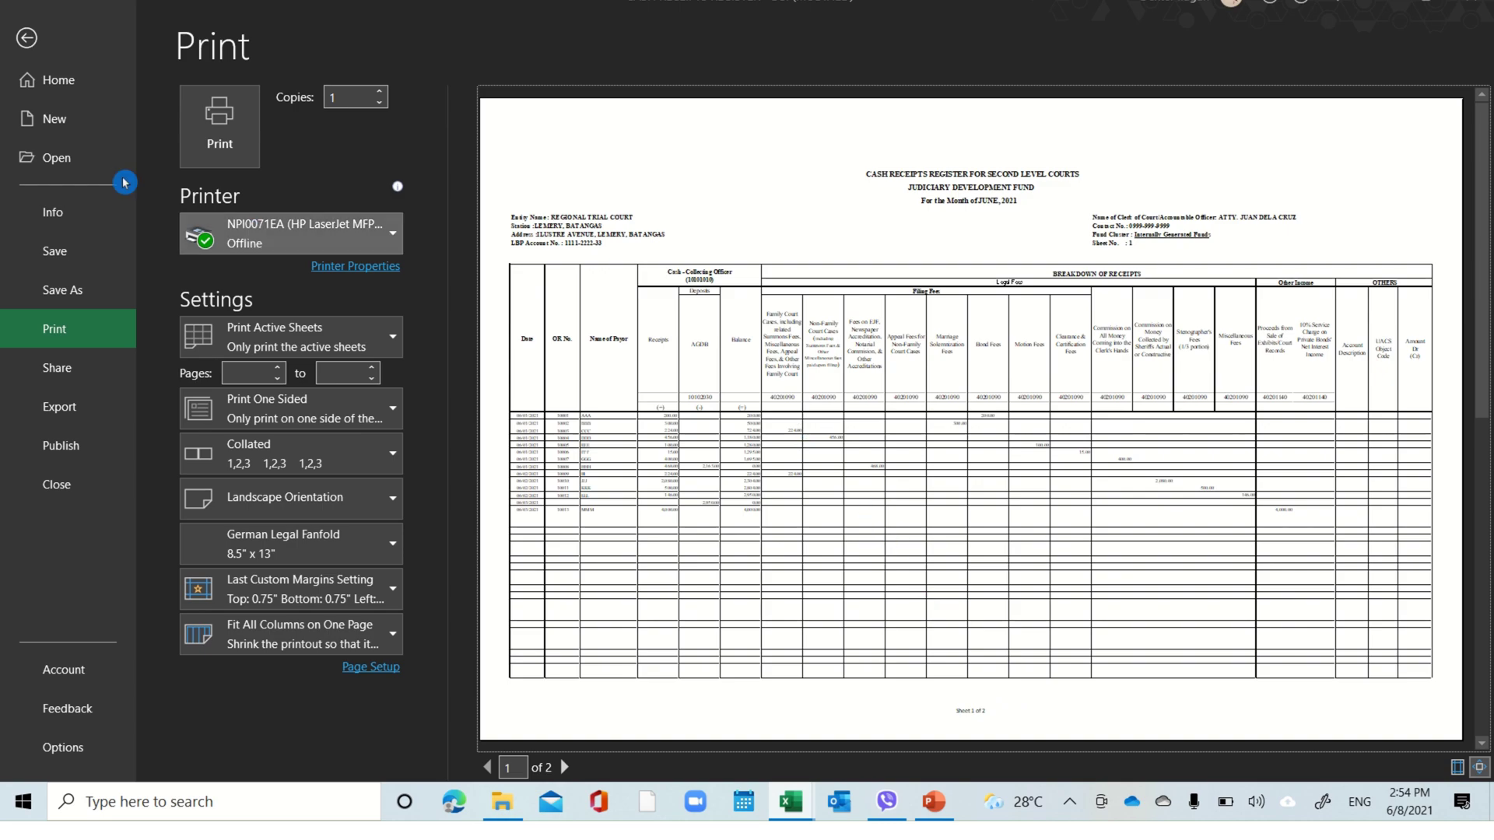
pyautogui.click(26, 37)
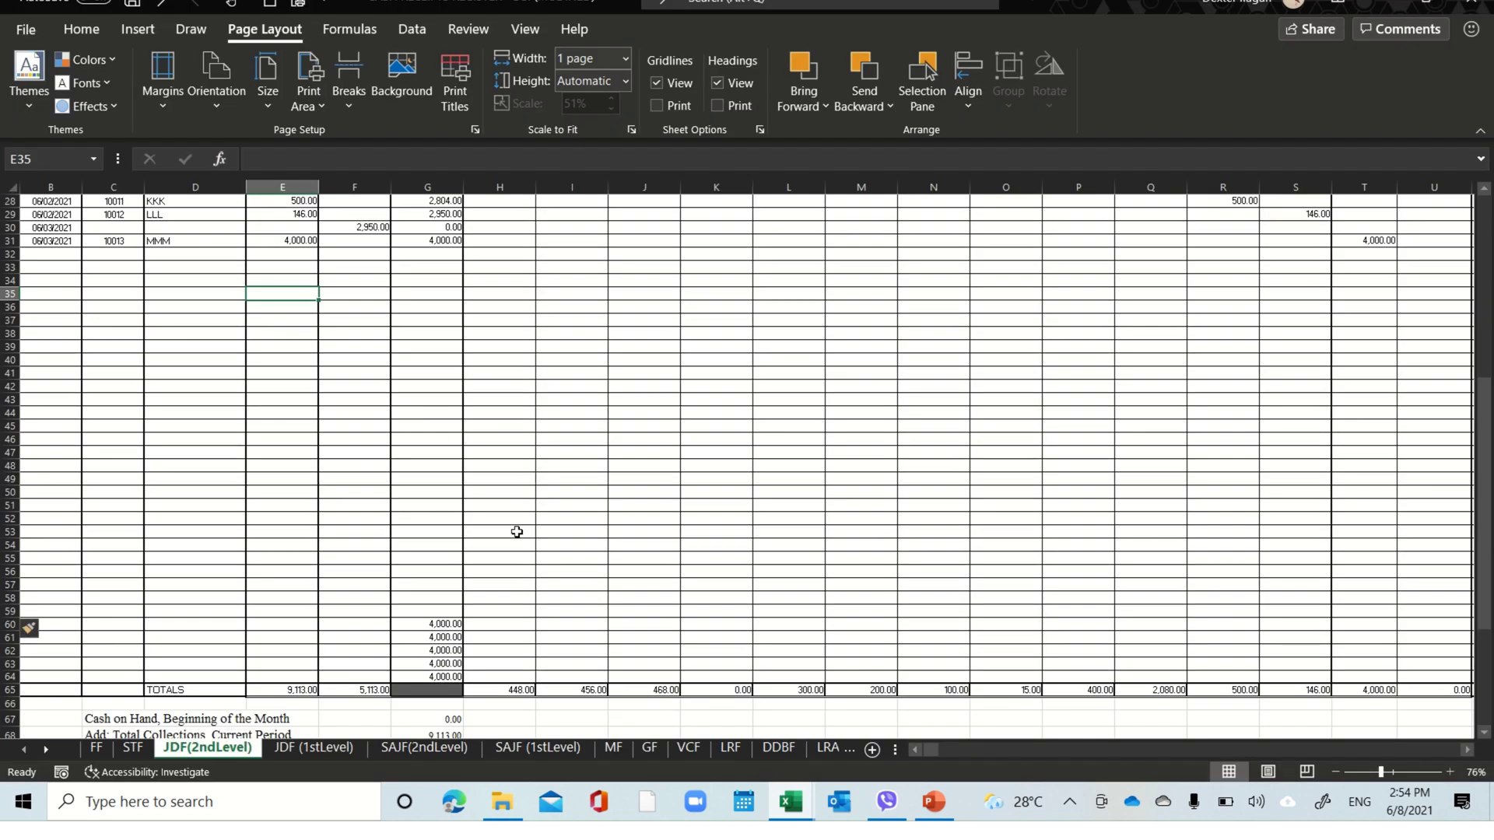
pyautogui.scroll(-20, 436, 442)
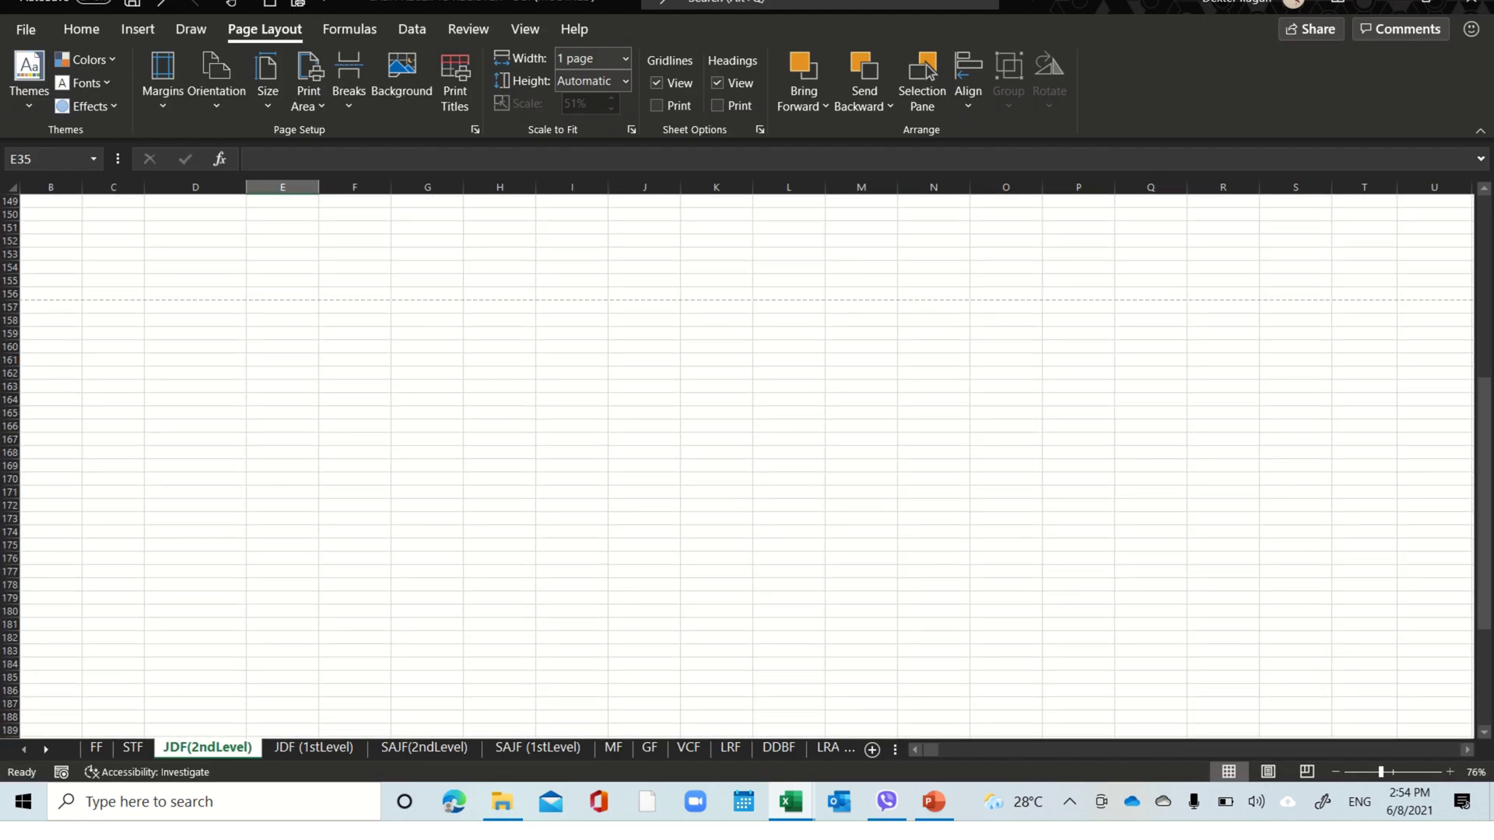
pyautogui.scroll(20, 737, 467)
pyautogui.scroll(20, 738, 467)
pyautogui.scroll(-1, 737, 467)
pyautogui.scroll(-5, 360, 408)
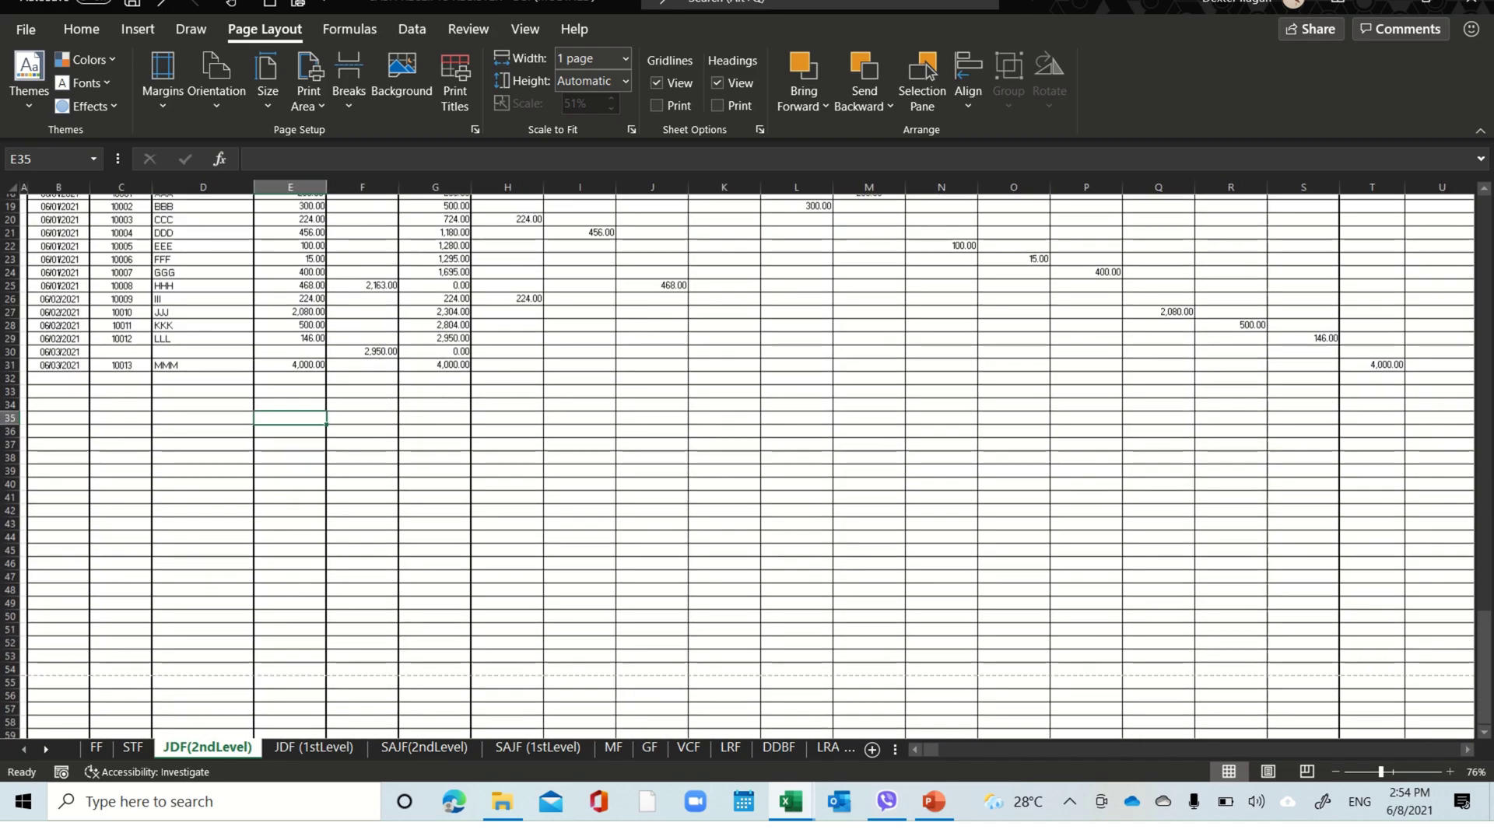
pyautogui.scroll(-7, 360, 408)
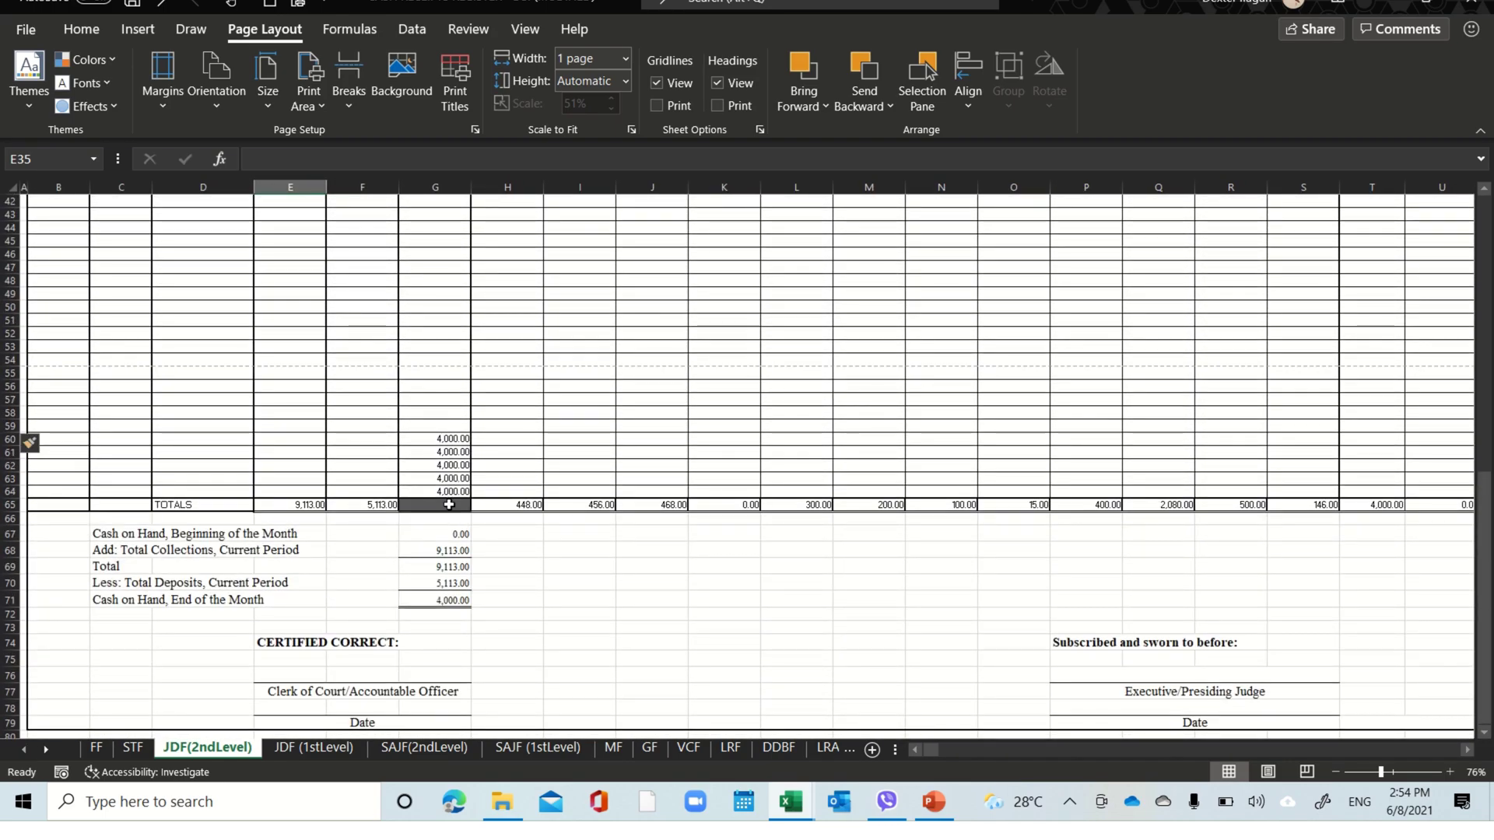
pyautogui.click(448, 504)
pyautogui.scroll(8, 447, 504)
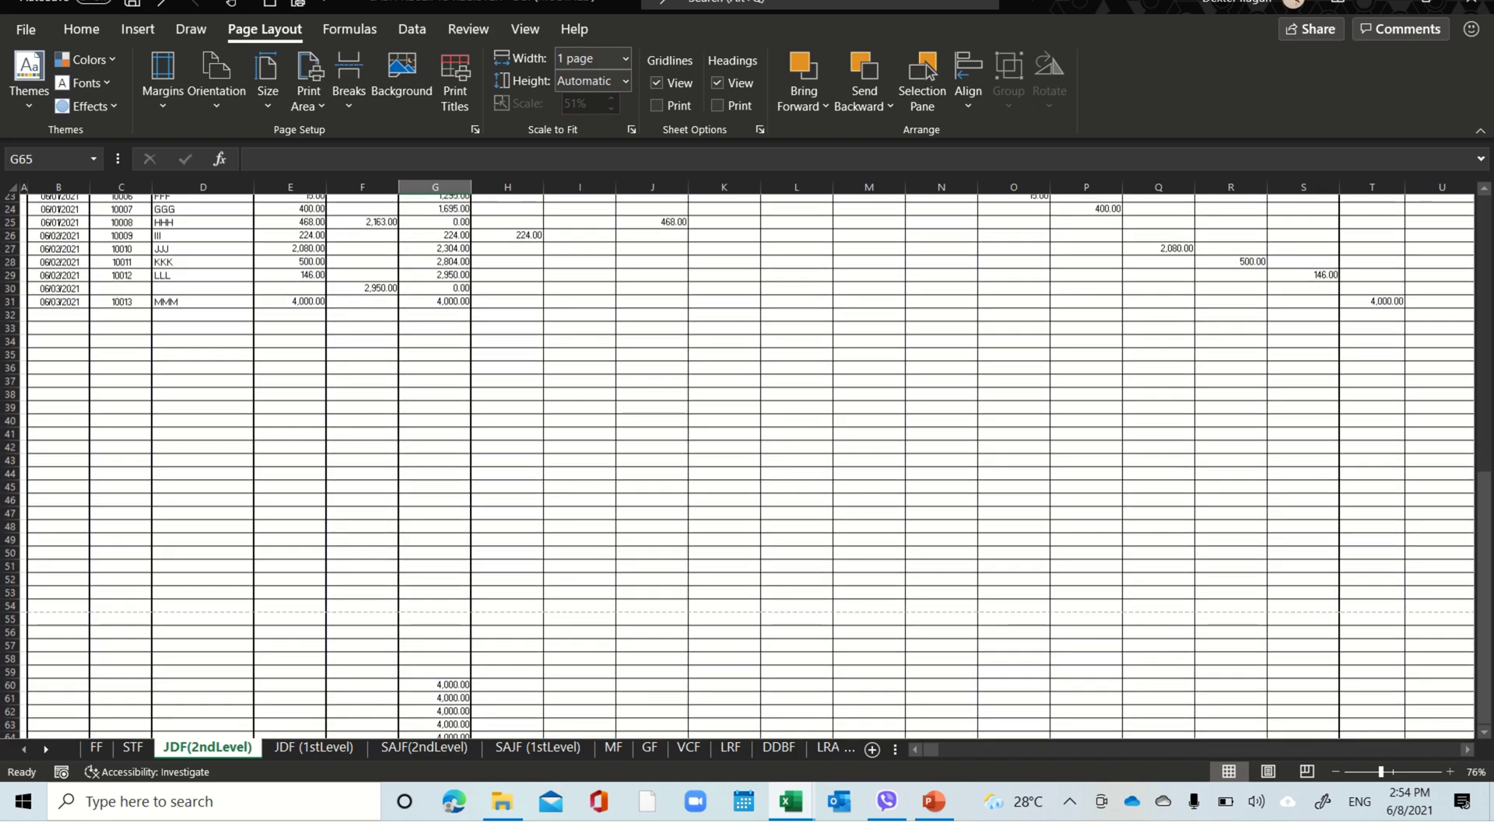
pyautogui.scroll(2, 448, 505)
pyautogui.scroll(-1, 447, 504)
pyautogui.scroll(1, 456, 240)
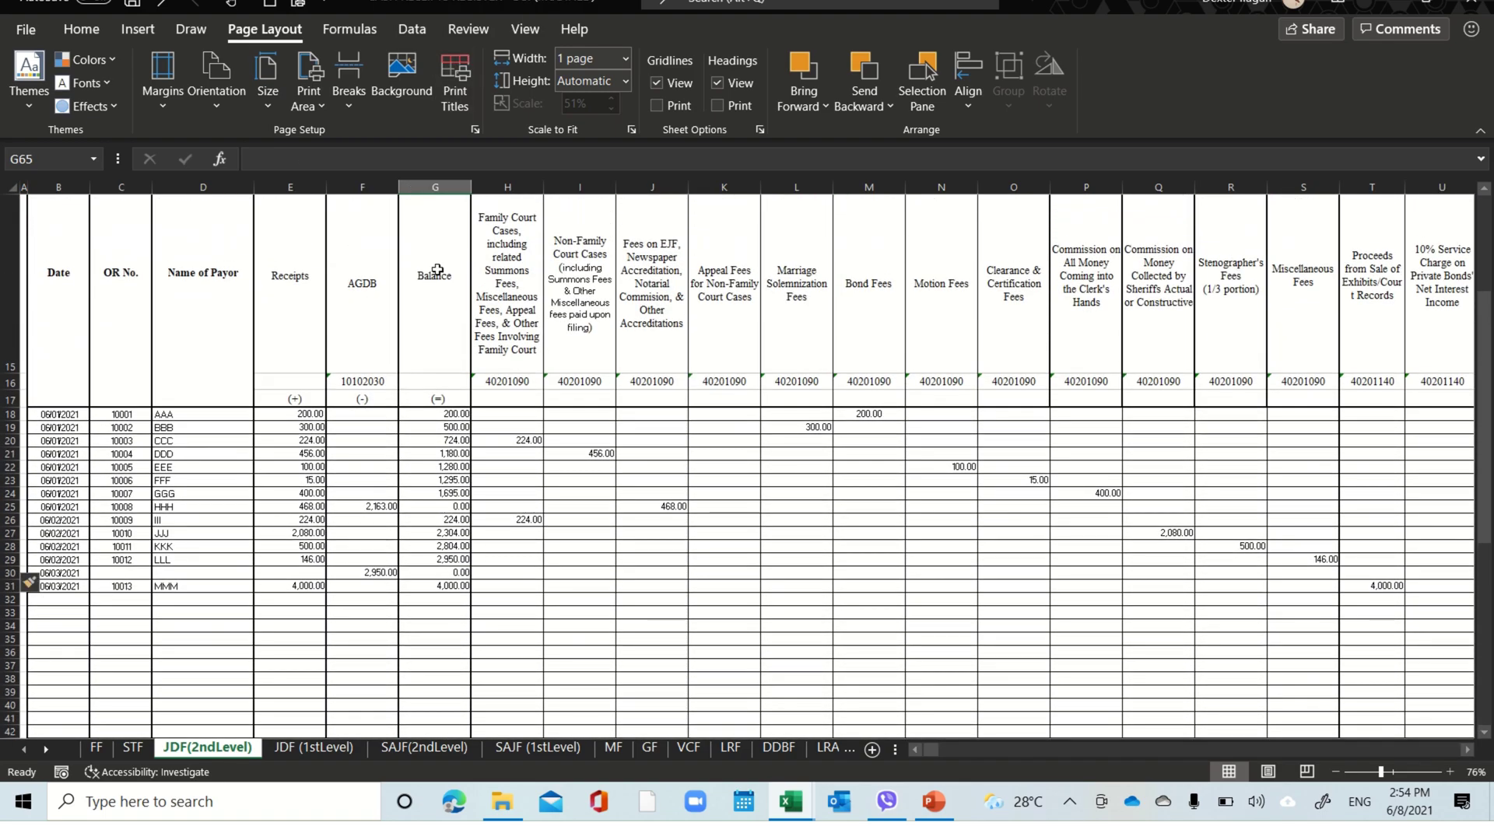
pyautogui.click(437, 270)
pyautogui.press('Down')
pyautogui.press('Down')
pyautogui.press('Down')
pyautogui.press('Down')
pyautogui.press('Down')
pyautogui.press('Down')
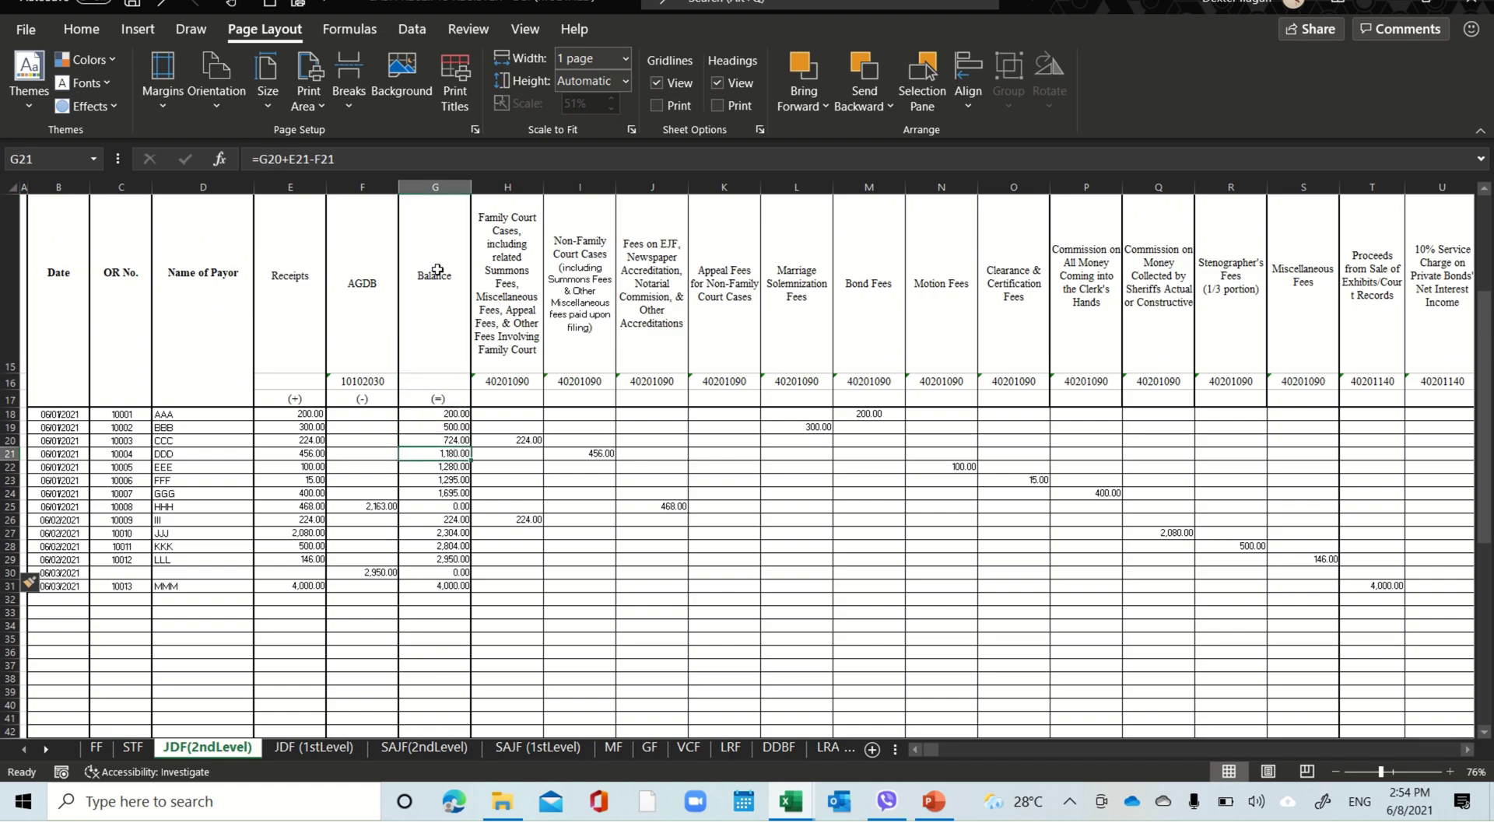
pyautogui.press('Down')
pyautogui.press('Down')
pyautogui.press('Down')
pyautogui.press('Down')
pyautogui.press('Down')
pyautogui.press('Down')
pyautogui.press('Down')
pyautogui.press('Down')
pyautogui.press('Down')
pyautogui.press('Down')
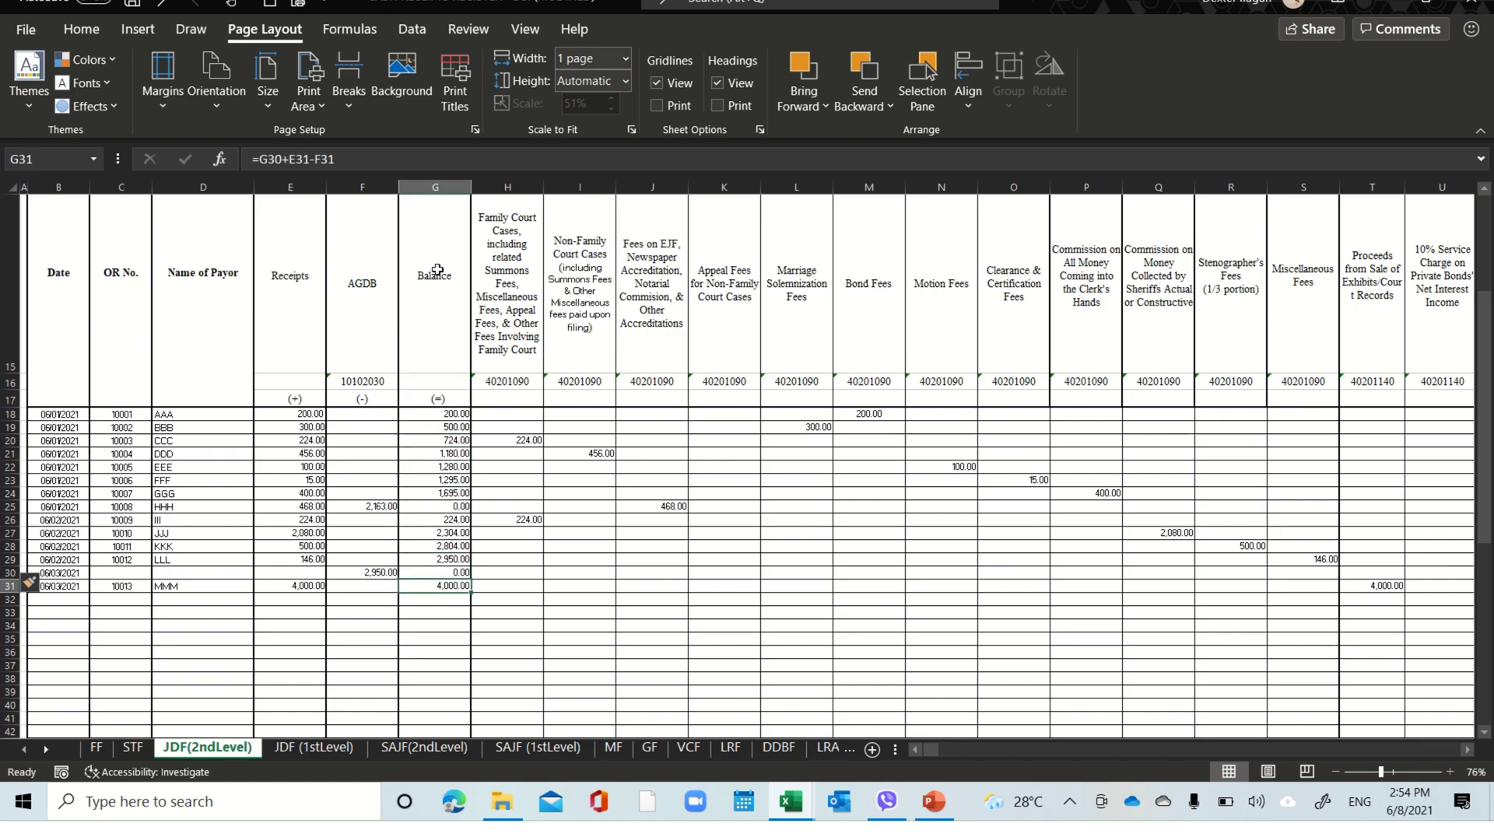
pyautogui.press('Down')
pyautogui.press('Down')
pyautogui.press('Down')
pyautogui.press('Down')
pyautogui.press('Down')
pyautogui.press('Down')
pyautogui.press('Down')
pyautogui.press('Down')
pyautogui.press('Down')
pyautogui.press('Down')
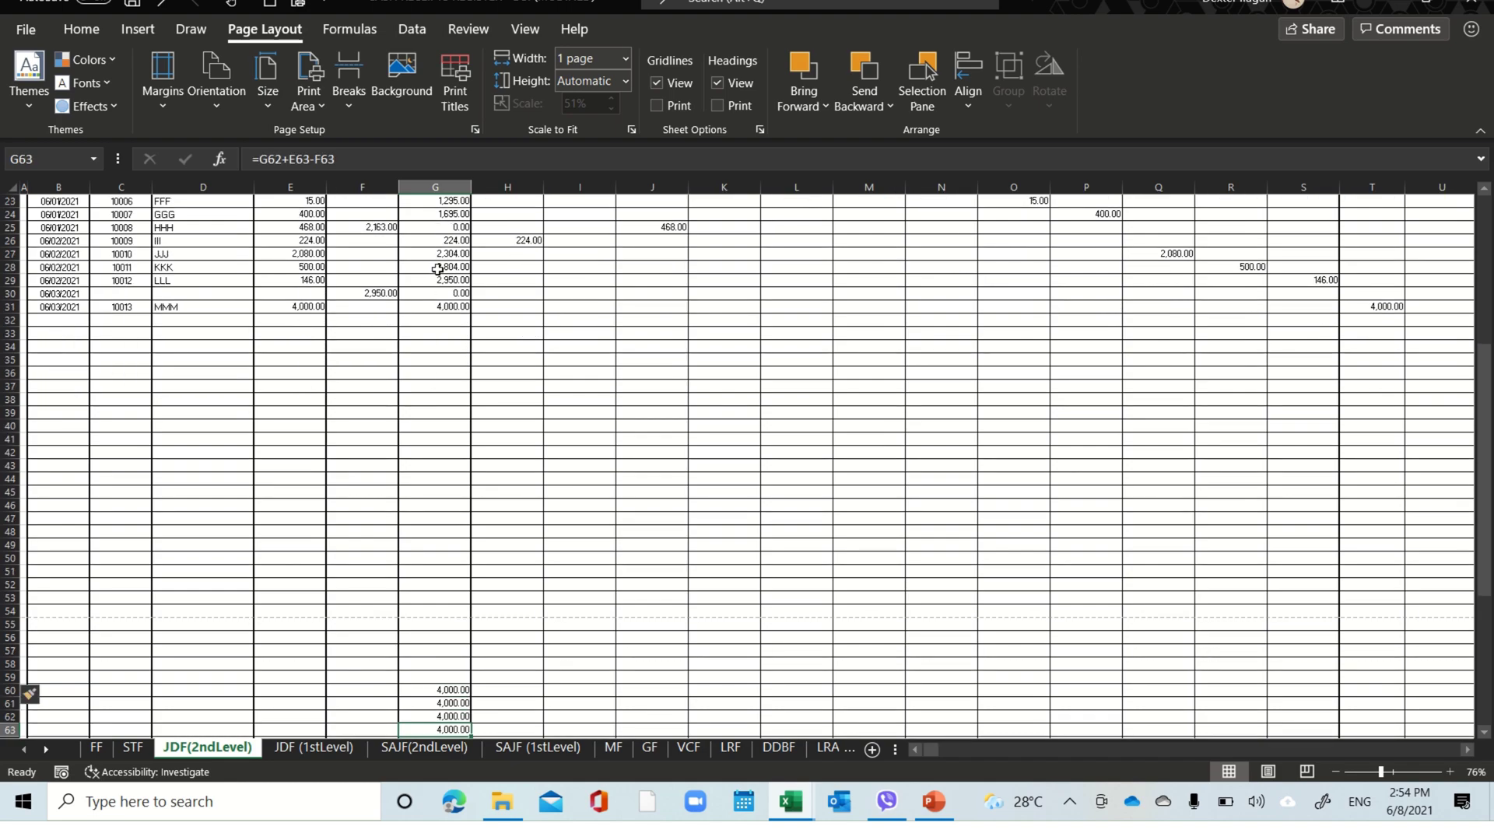
pyautogui.press('Down')
pyautogui.press('Down')
pyautogui.press('Down')
pyautogui.press('Down')
pyautogui.press('Down')
pyautogui.press('Down')
pyautogui.press('Down')
pyautogui.press('Down')
pyautogui.press('Down')
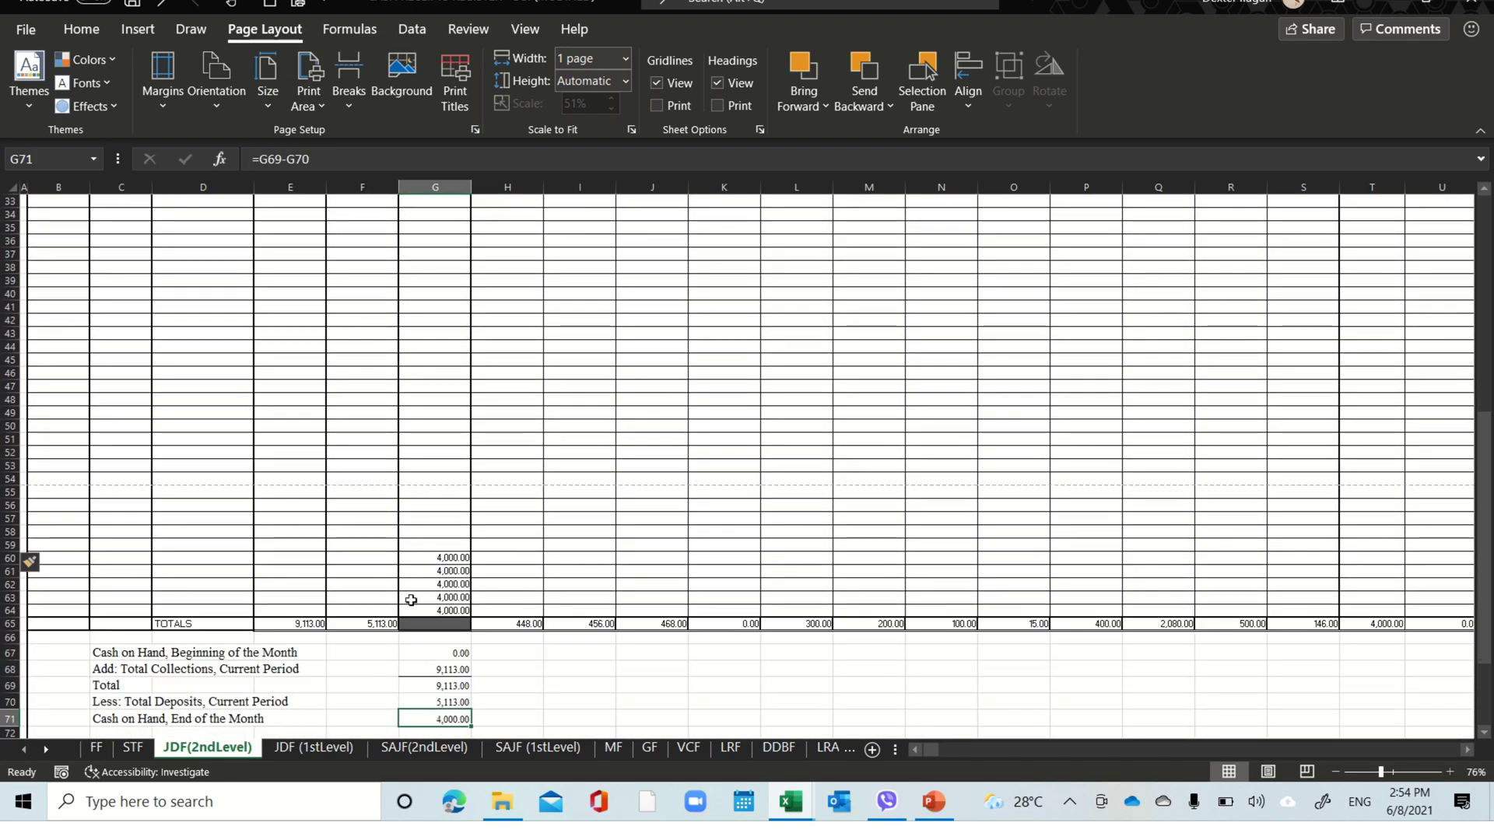
pyautogui.click(450, 624)
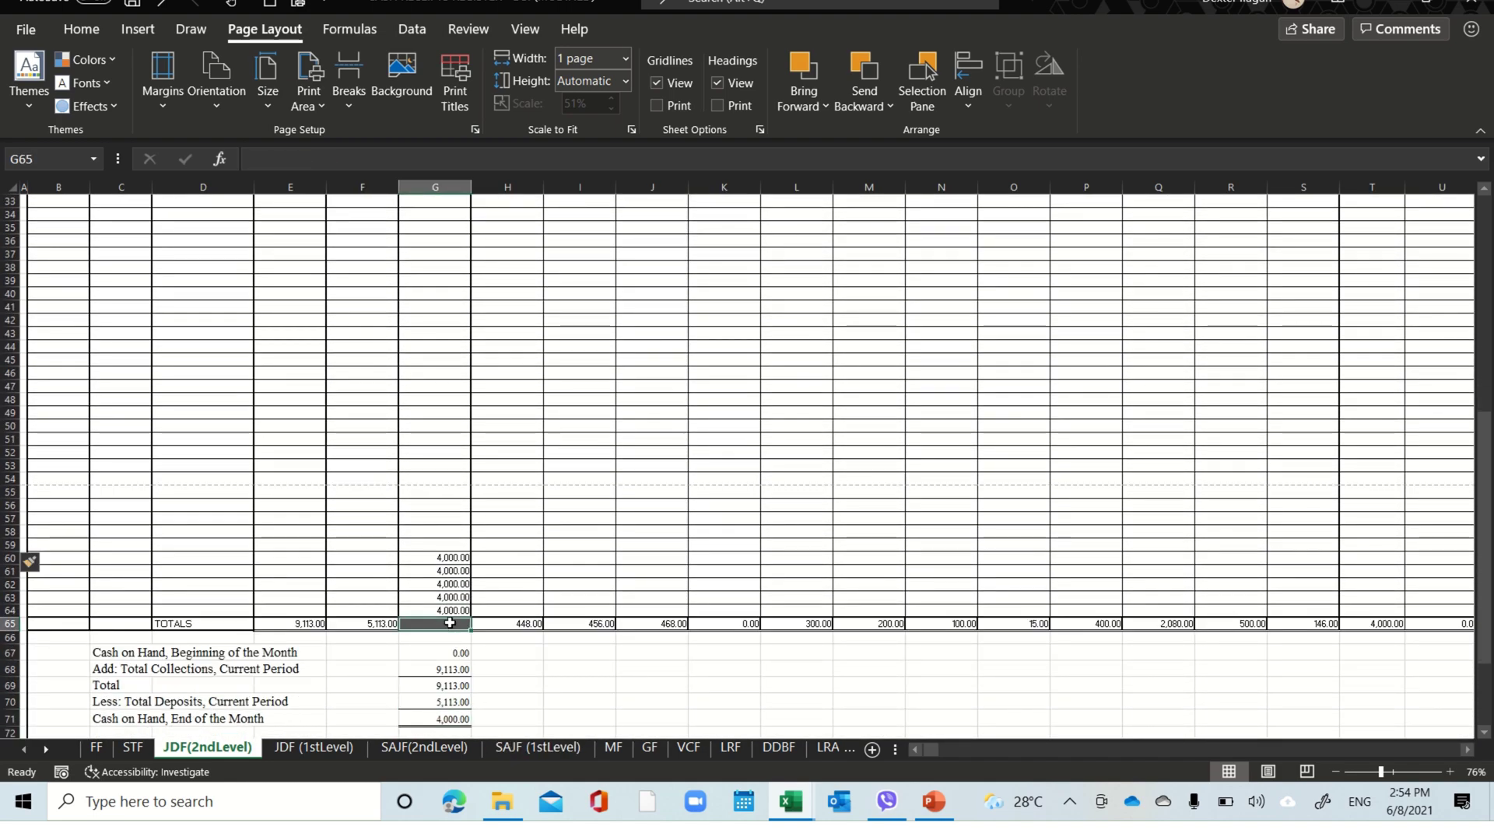